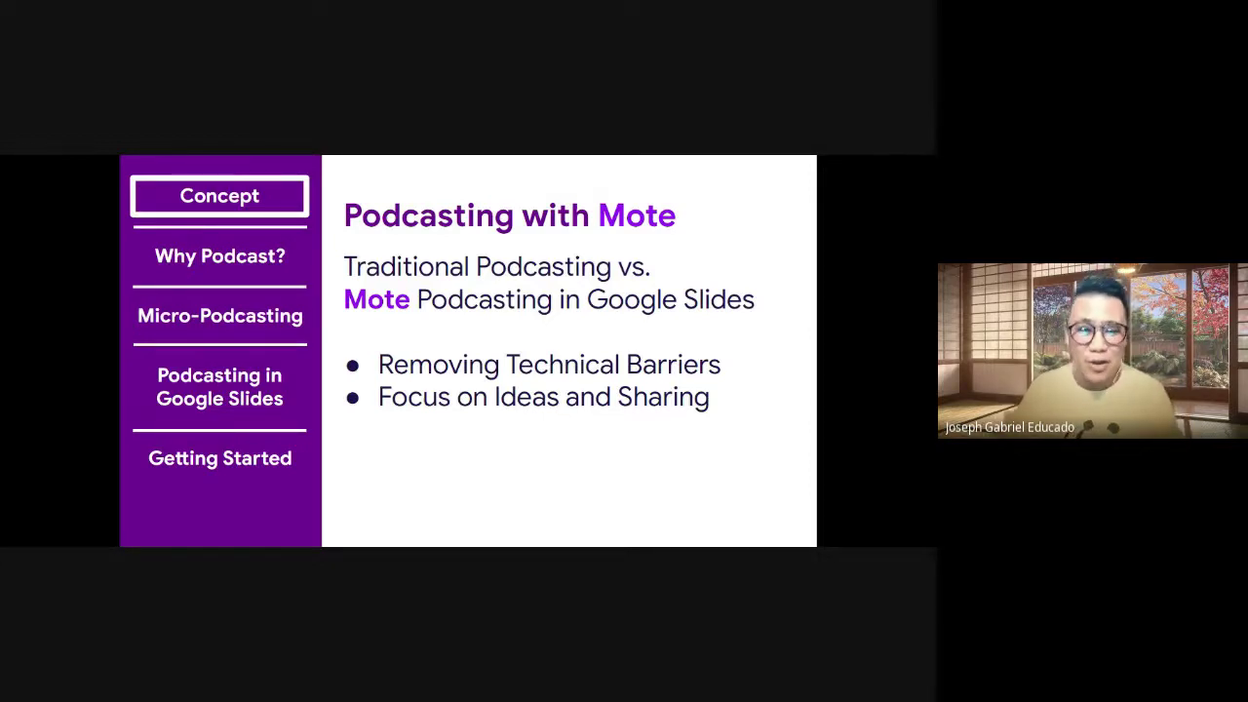
# Step: Advance the slideshow from the Podcasting with Mote slide to the Why Podcast? slide
pyautogui.press('Right')
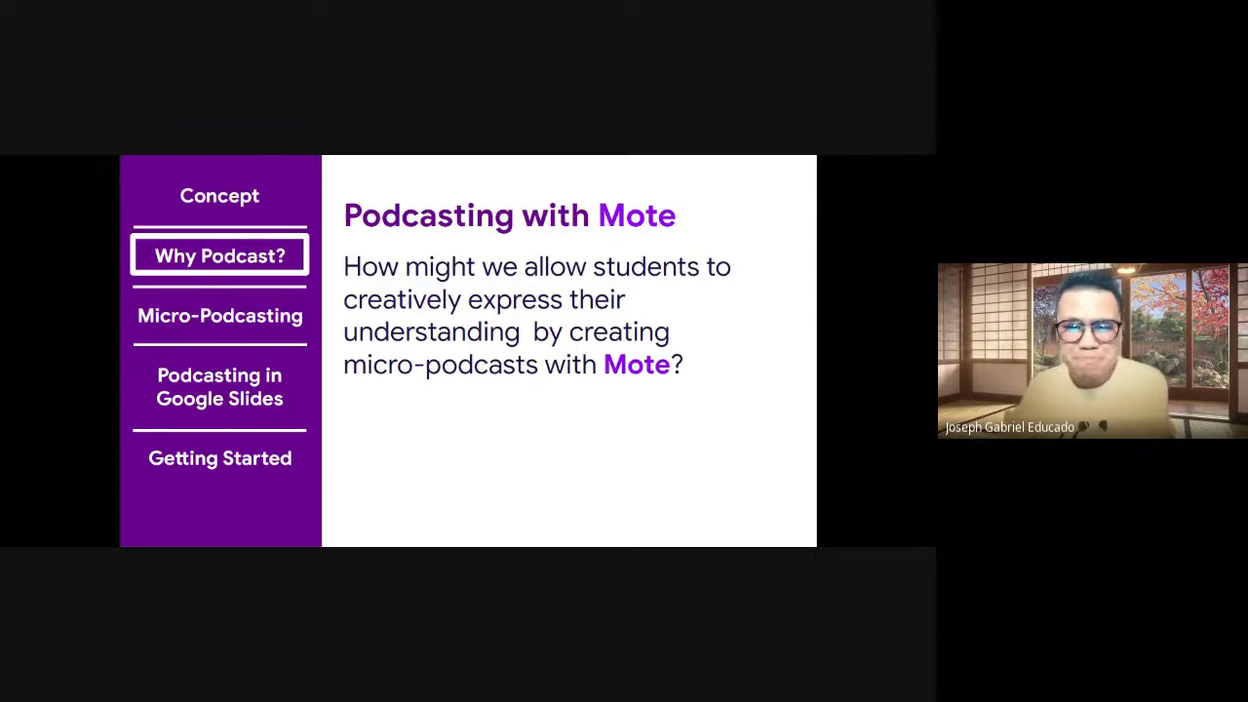
# Step: Advance to the Traditional Podcasting vs. Mote Micro-Podcasting comparison slide
pyautogui.press('Right')
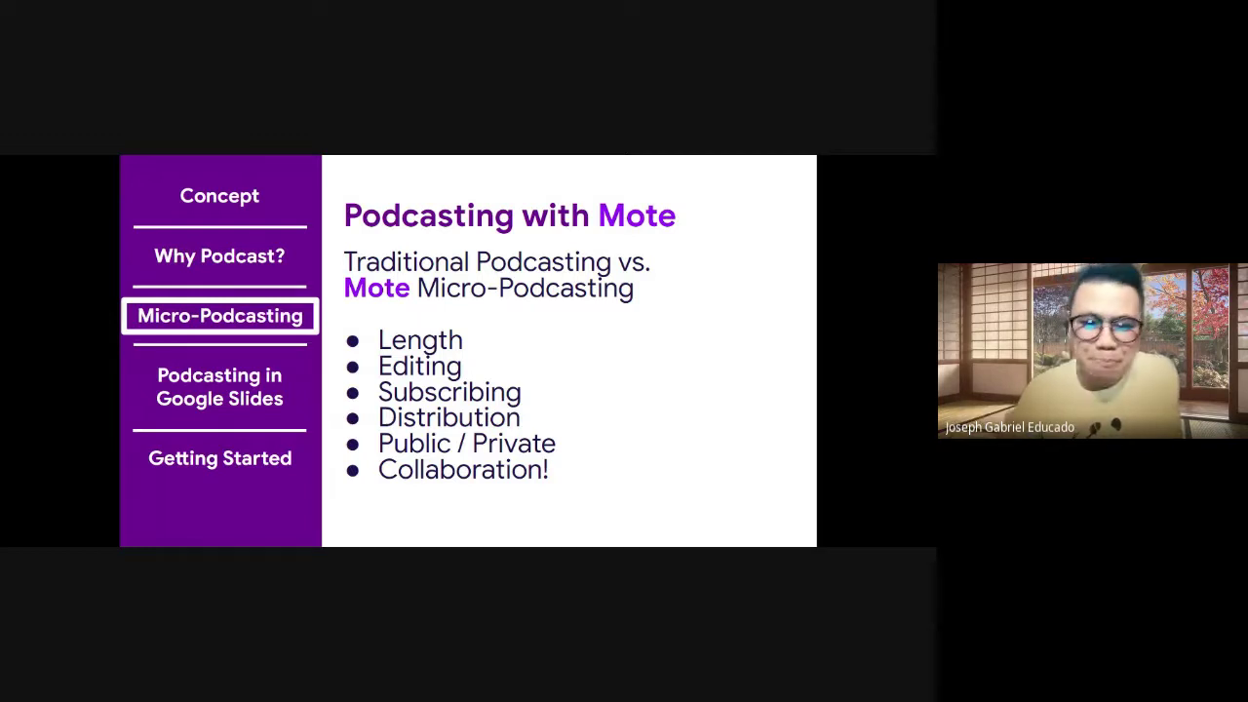
# Step: Advance to the Podcasting in Google Slides slide listing eight episodes
pyautogui.press('Right')
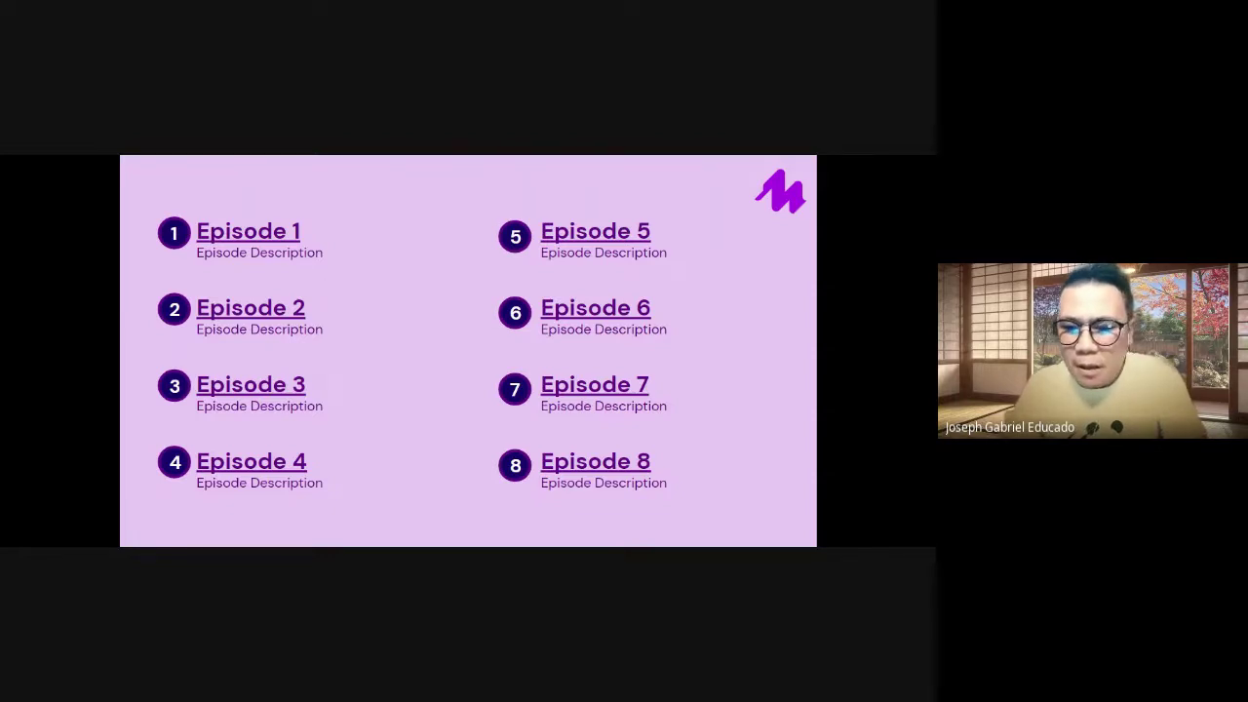
# Step: Advance to the Episode 1 planning slide with its audio icon
pyautogui.press('Right')
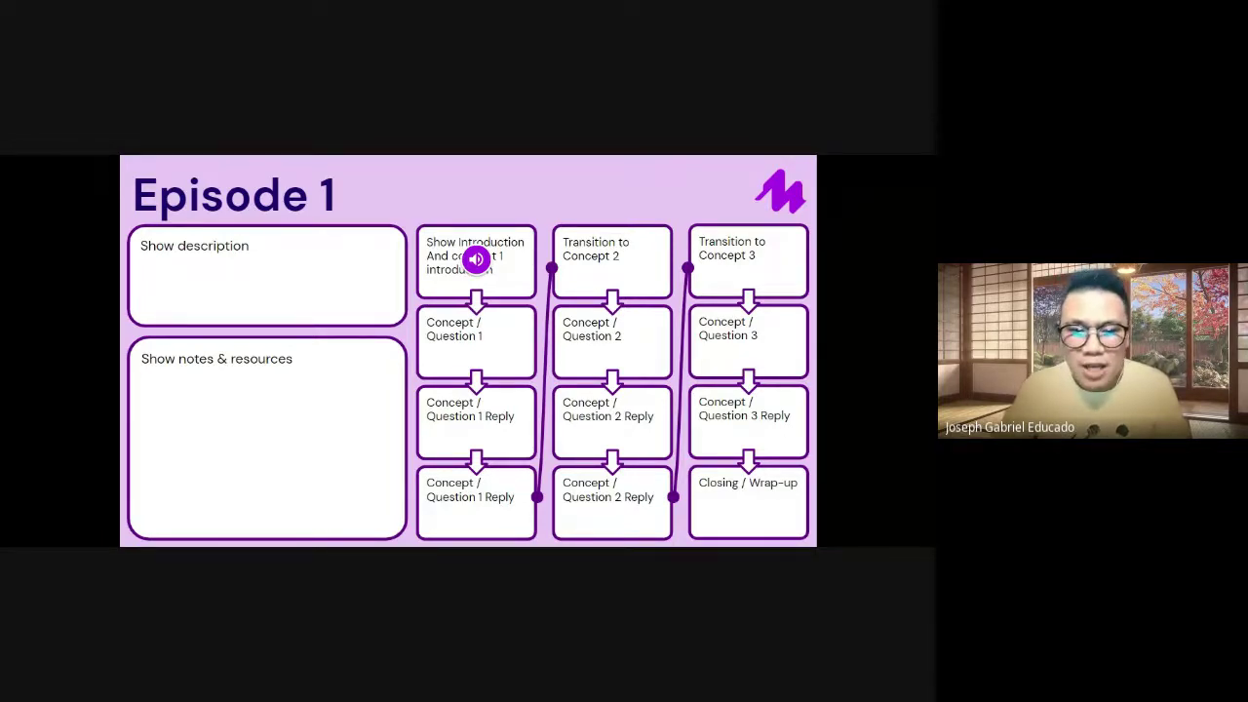
# Step: Advance from the Episode 1 slide to the Episode 2 planning slide
pyautogui.press('Right')
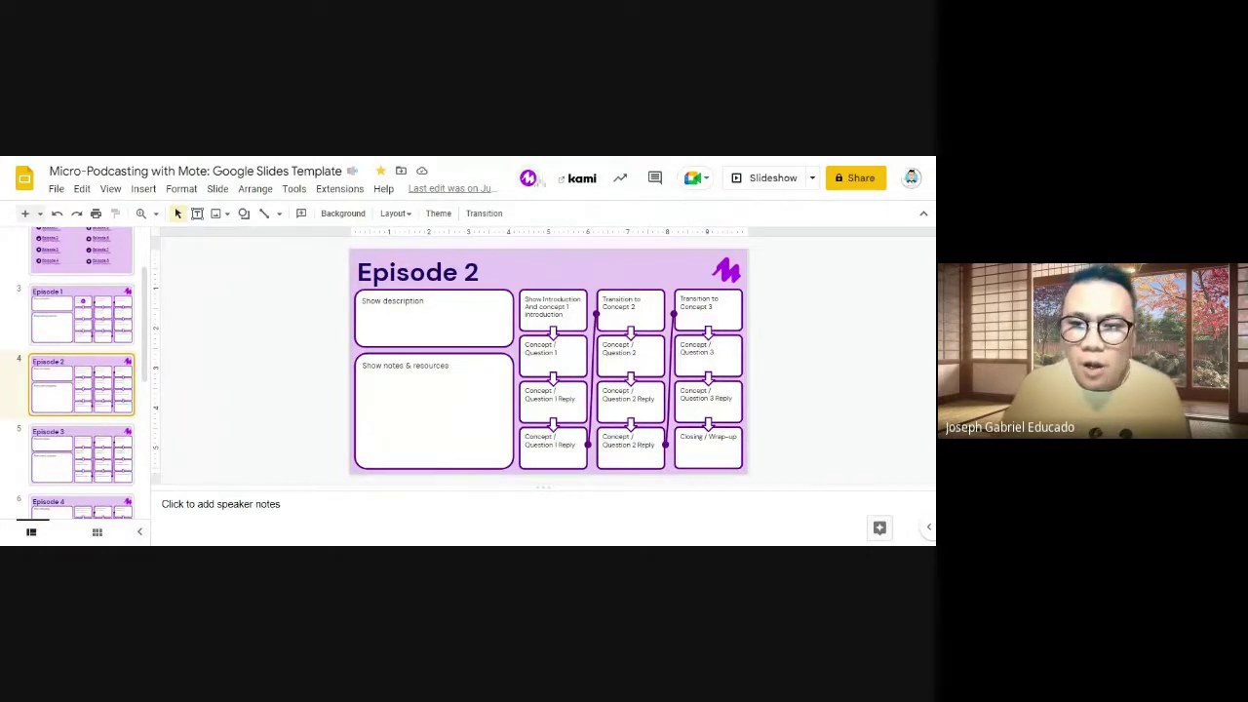
# Step: Record a quick Mote voice note and drag the Uploading window off the slide
pyautogui.click(534, 181)
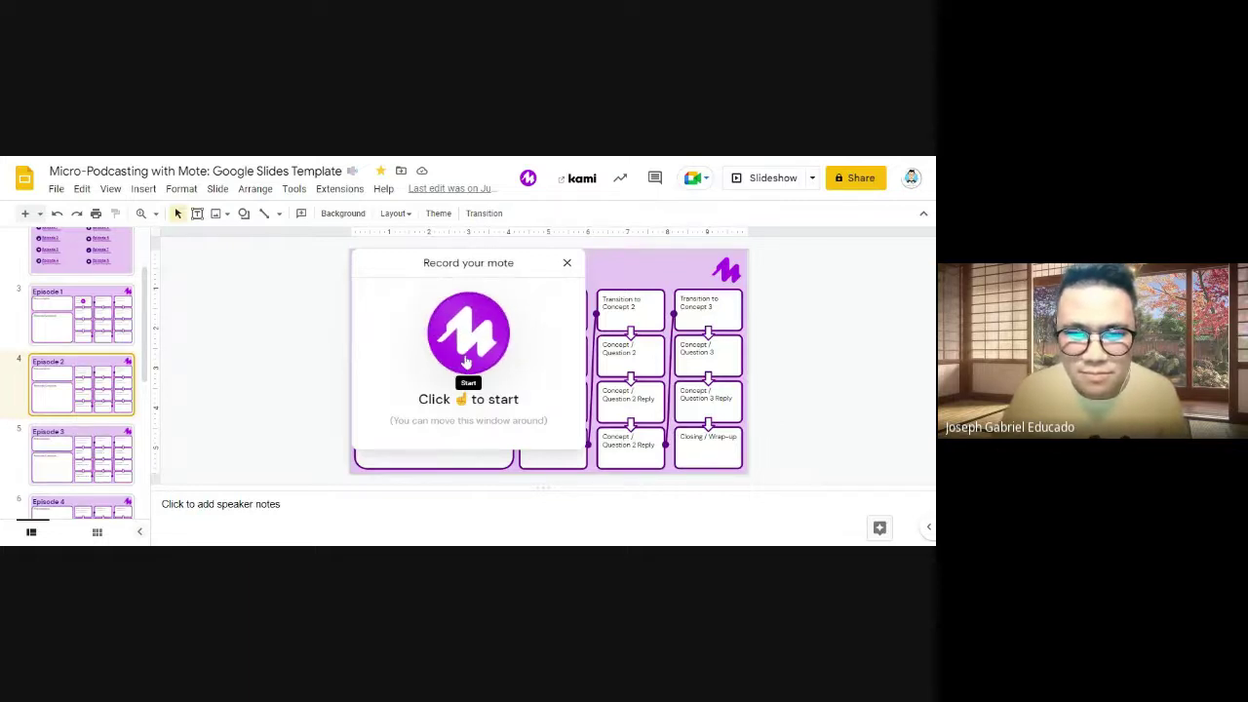
pyautogui.click(466, 359)
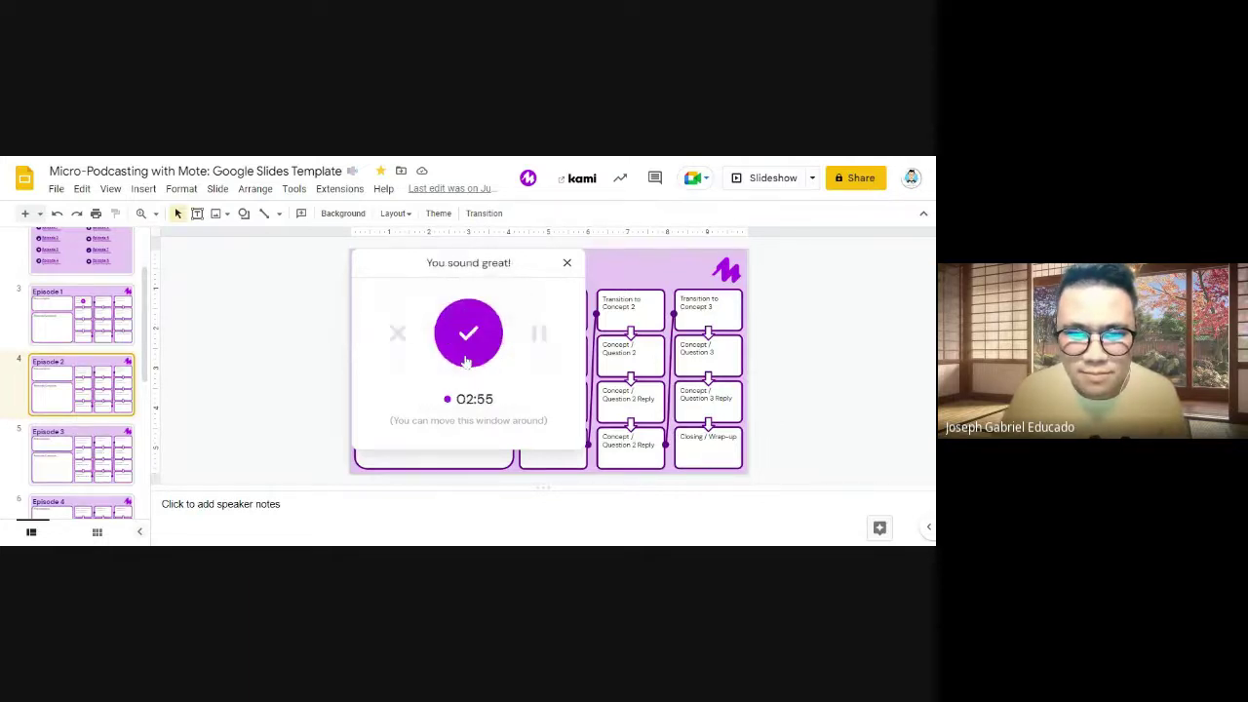
pyautogui.click(467, 360)
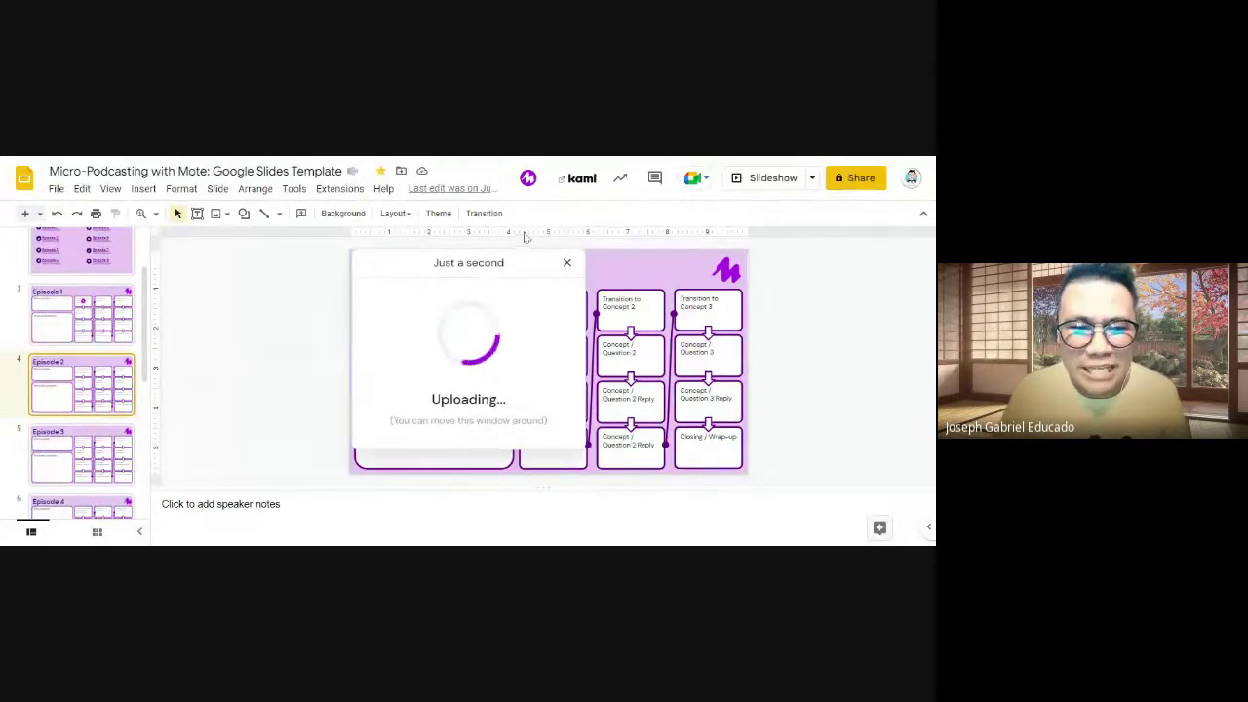
pyautogui.moveTo(530, 259); pyautogui.dragTo(789, 234)
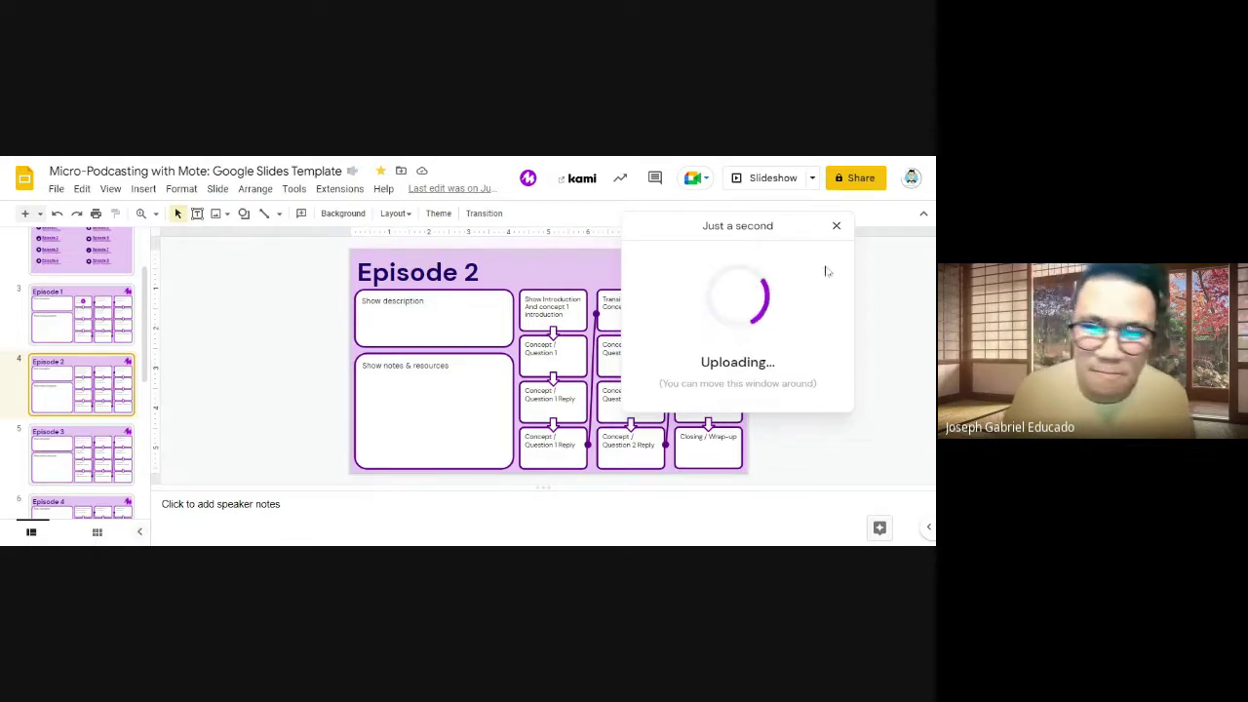
# Step: On slide 3, move the 0:32 Mote audio icon into Show description and enlarge it
pyautogui.click(836, 226)
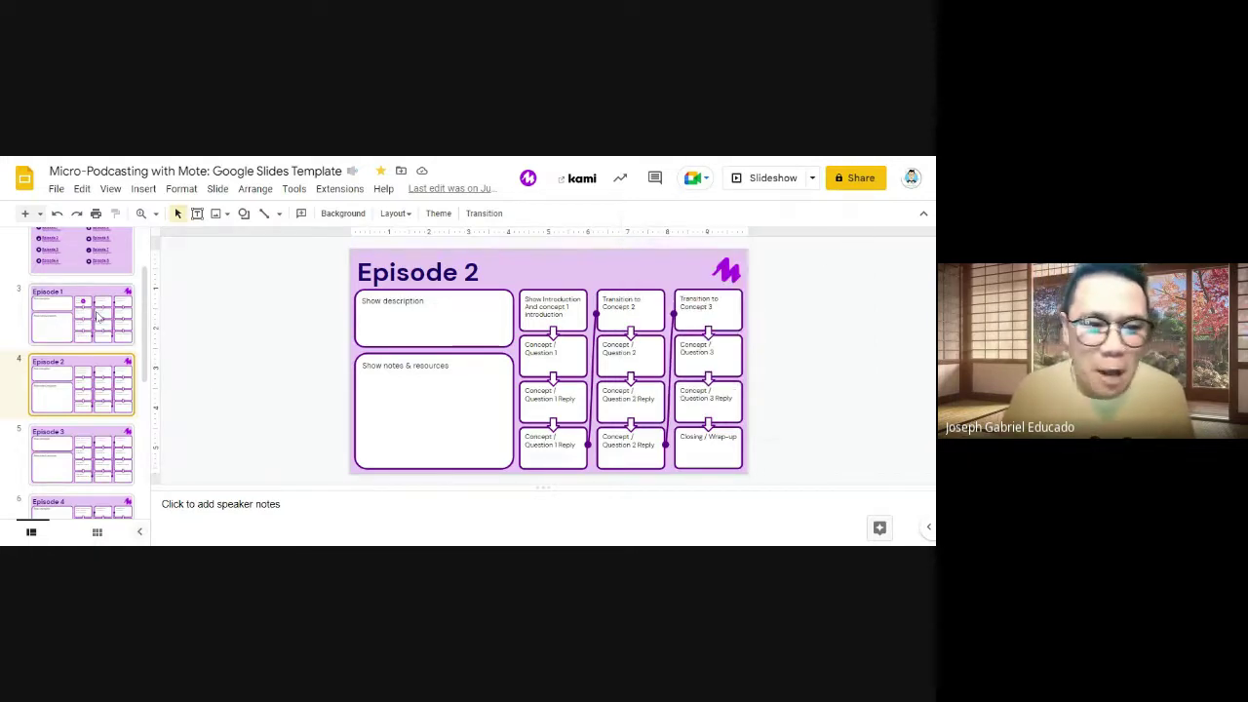
pyautogui.click(98, 317)
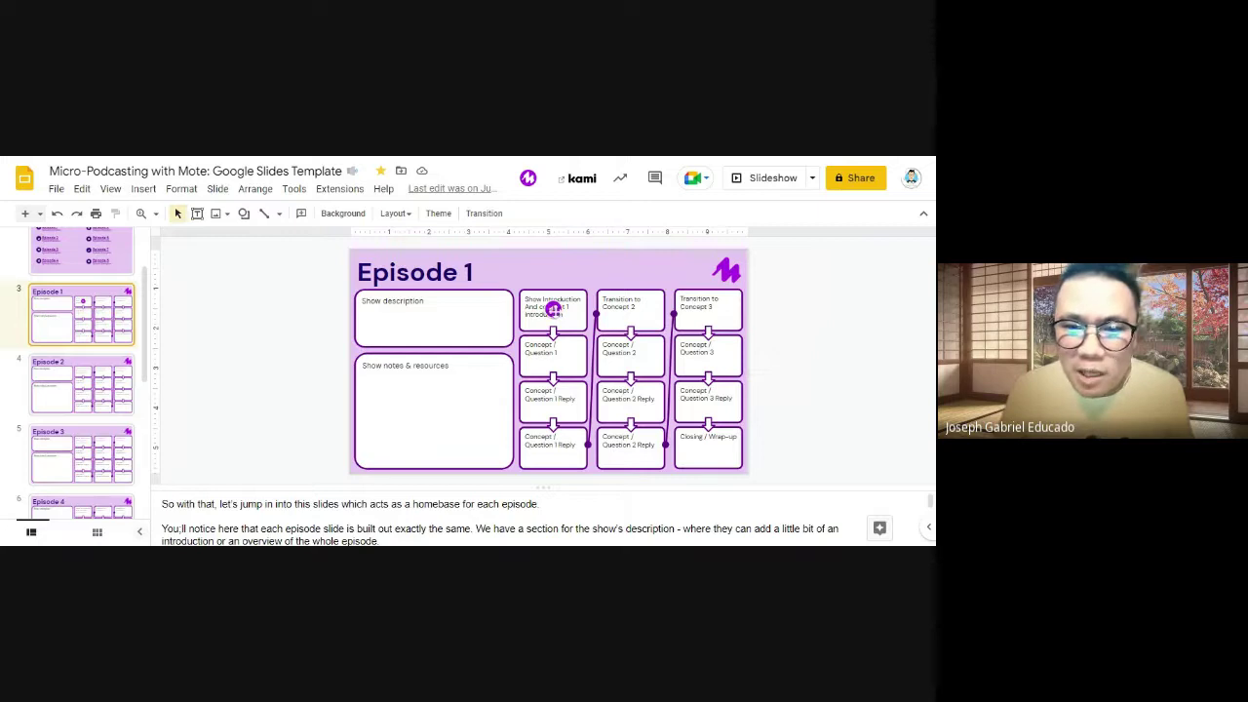
pyautogui.click(553, 309)
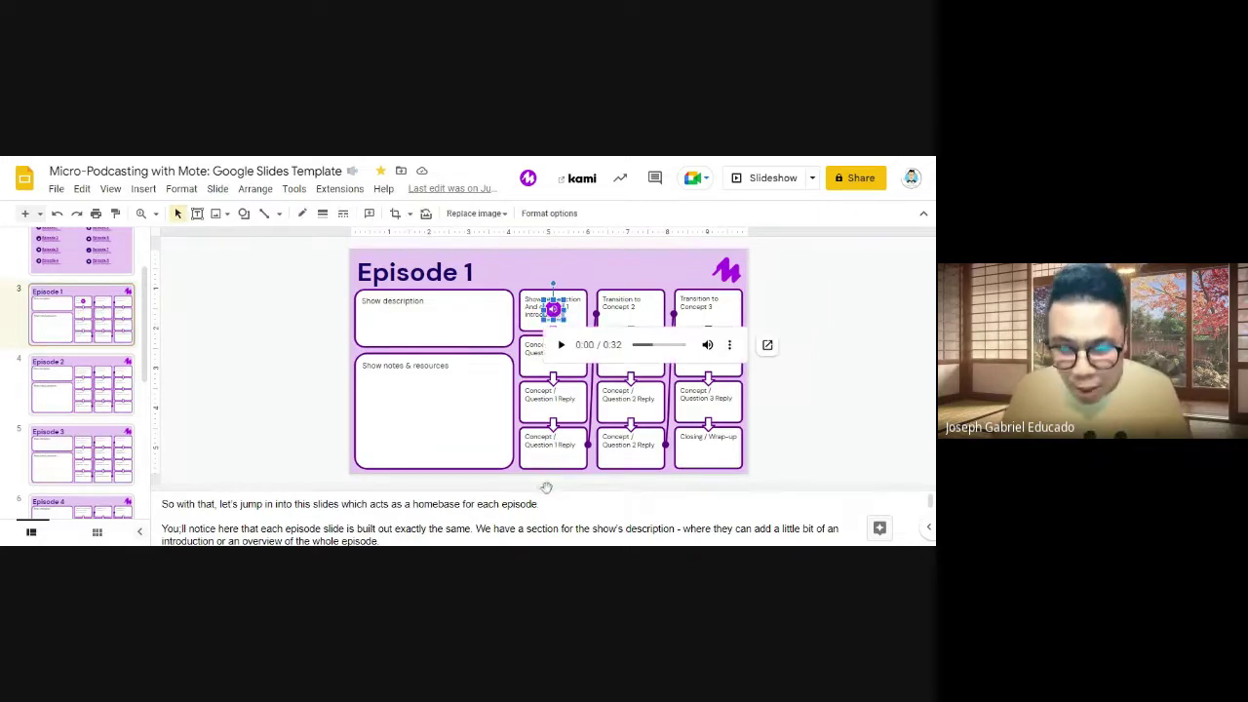
pyautogui.moveTo(547, 487); pyautogui.dragTo(543, 533)
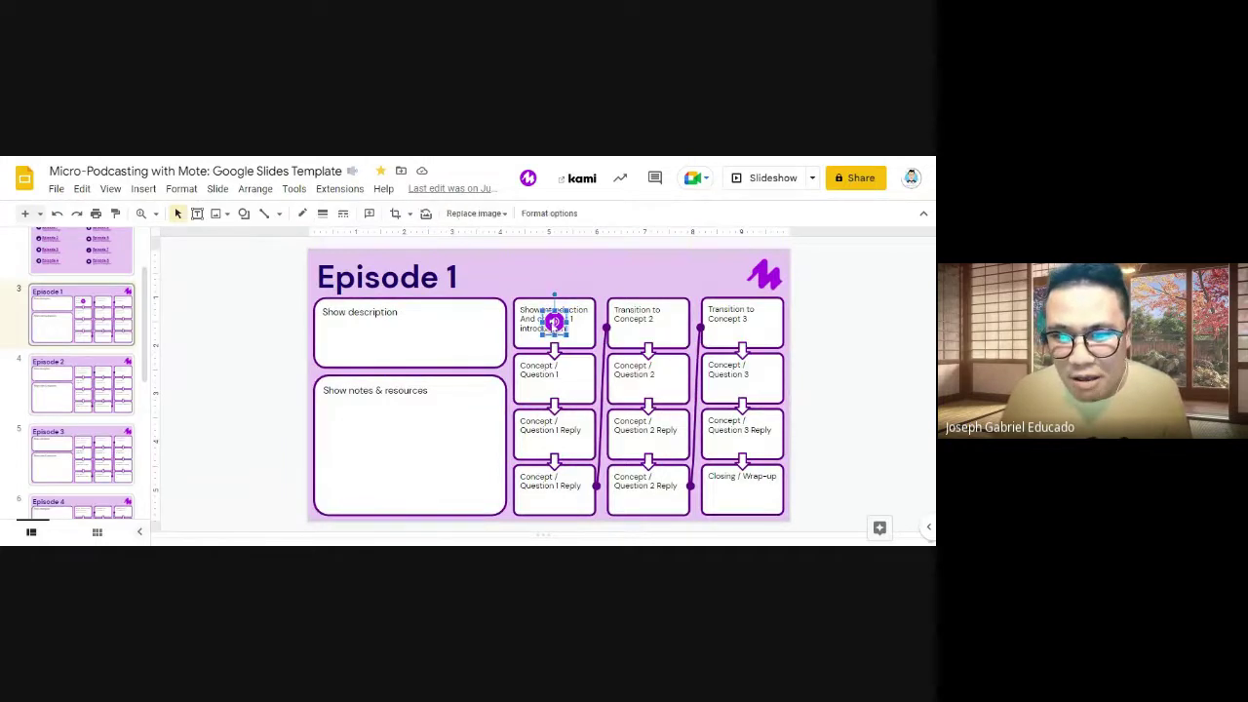
pyautogui.moveTo(552, 322); pyautogui.dragTo(407, 325)
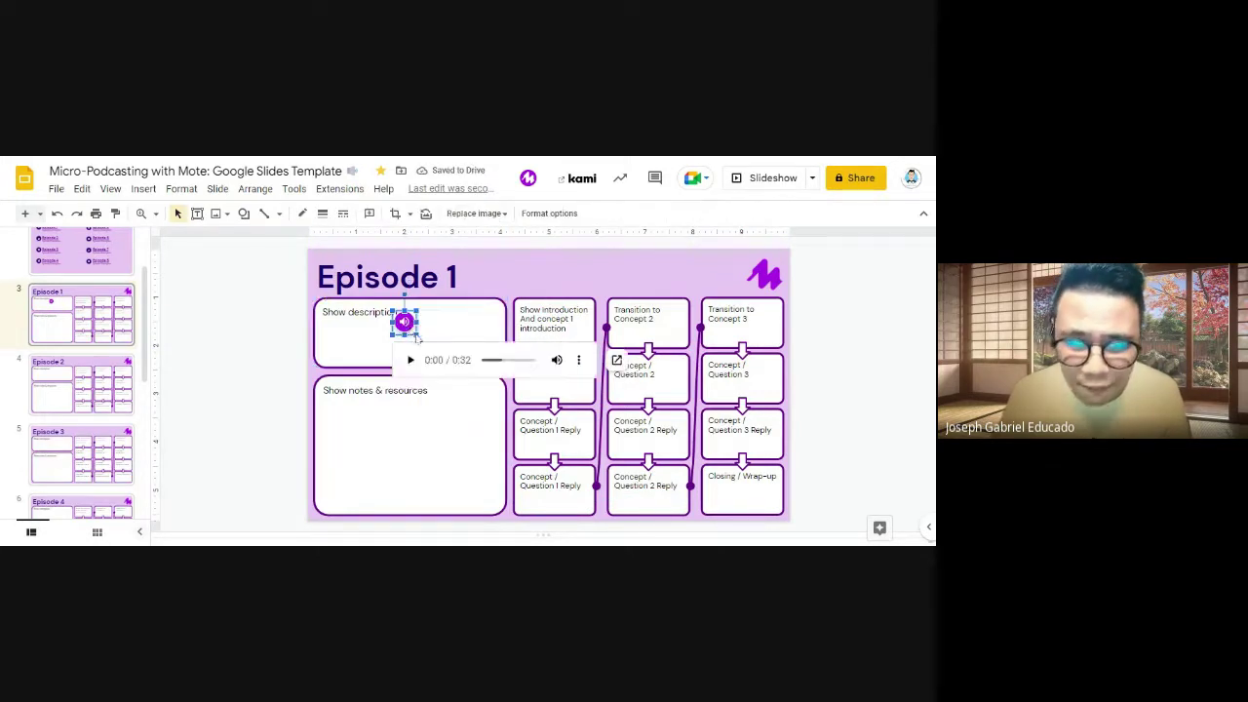
pyautogui.moveTo(421, 339); pyautogui.dragTo(473, 330)
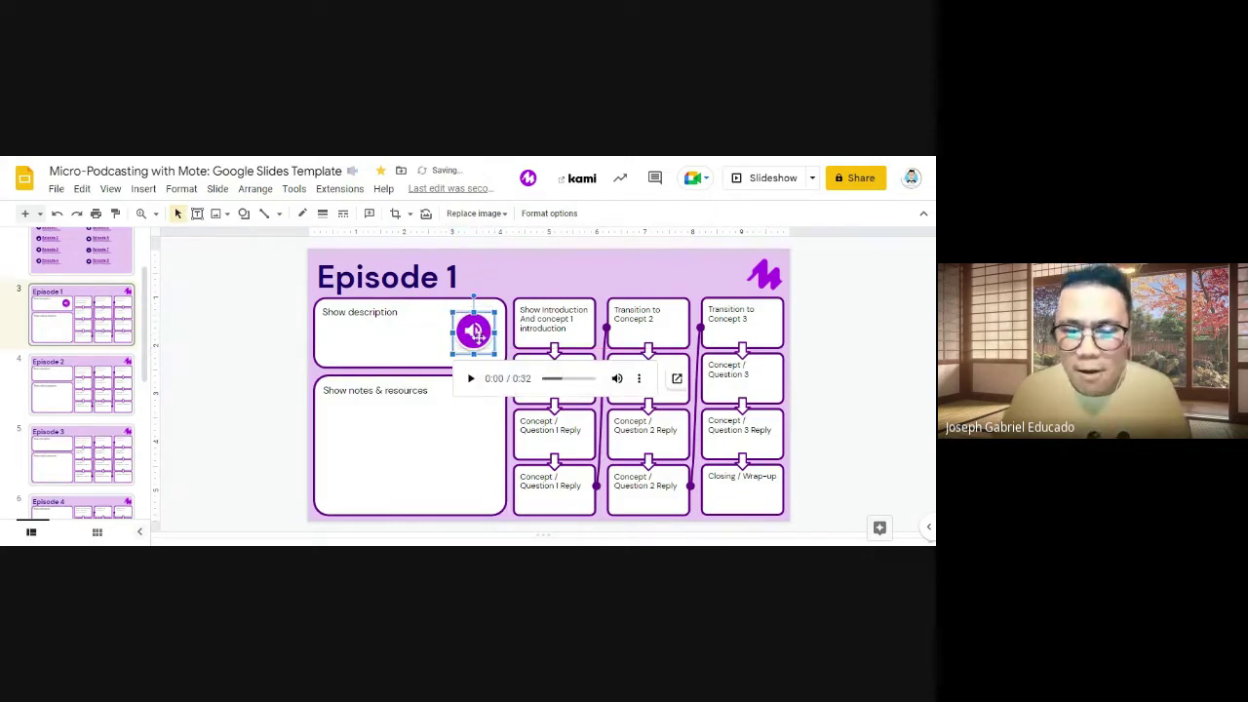
# Step: Type 'Welcome to our Episode introduction for this e…' in the Show description box
pyautogui.click(395, 313)
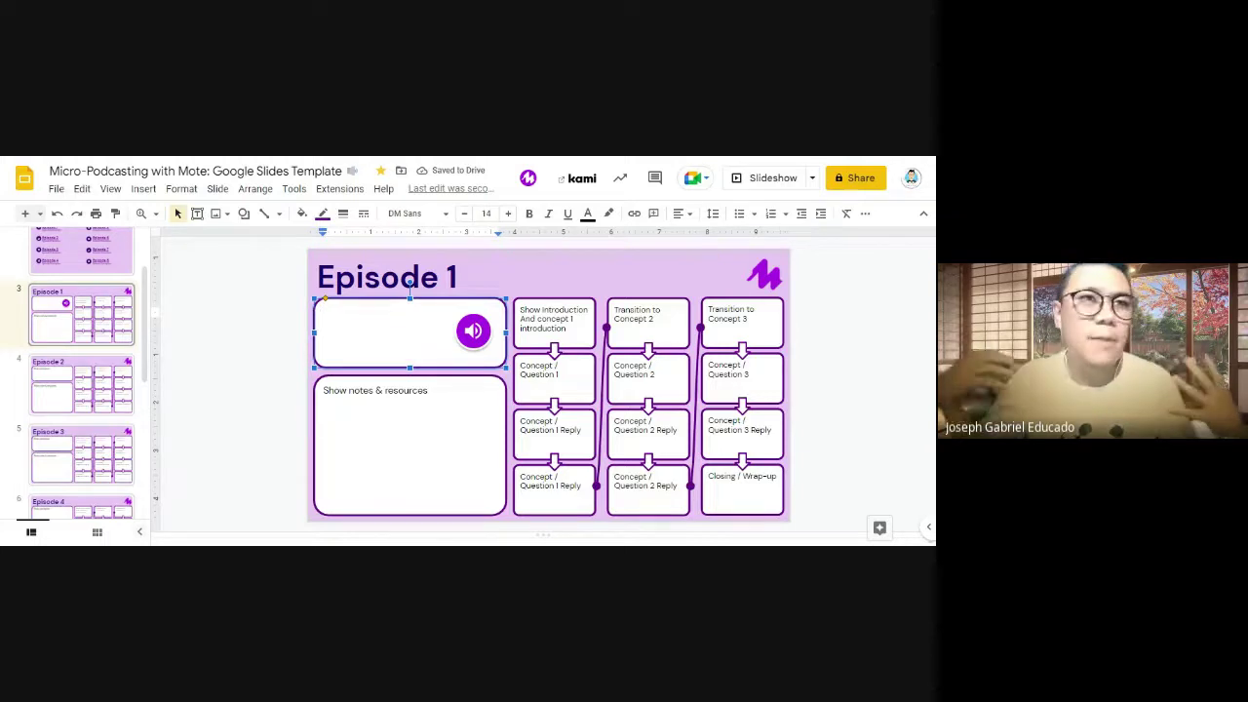
pyautogui.write('Welcome to our Episode 1! You can click')
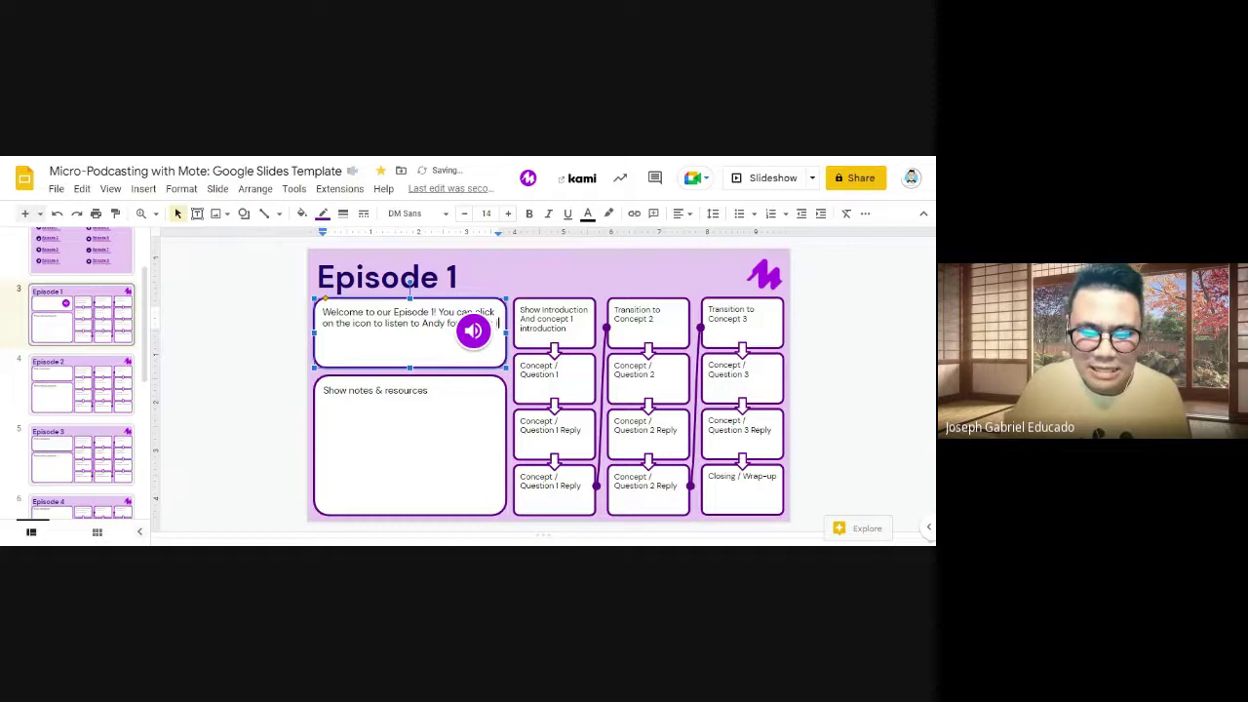
pyautogui.write('intr')
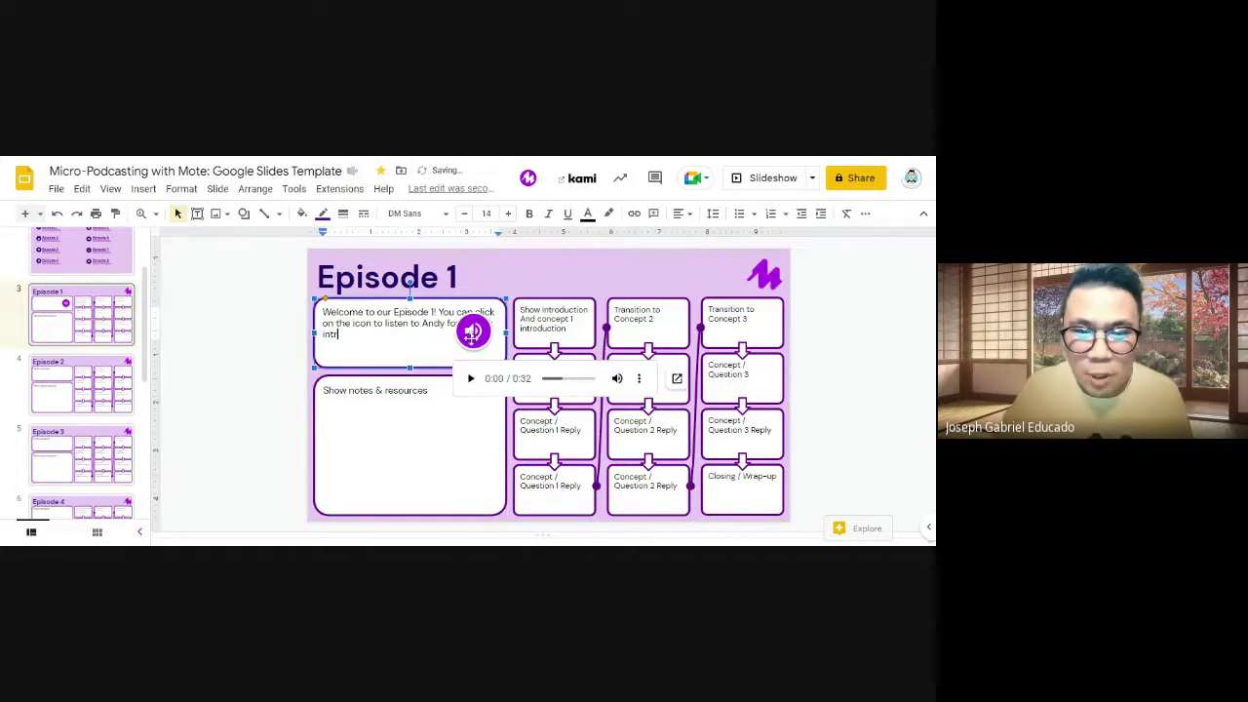
pyautogui.moveTo(472, 334); pyautogui.dragTo(474, 348)
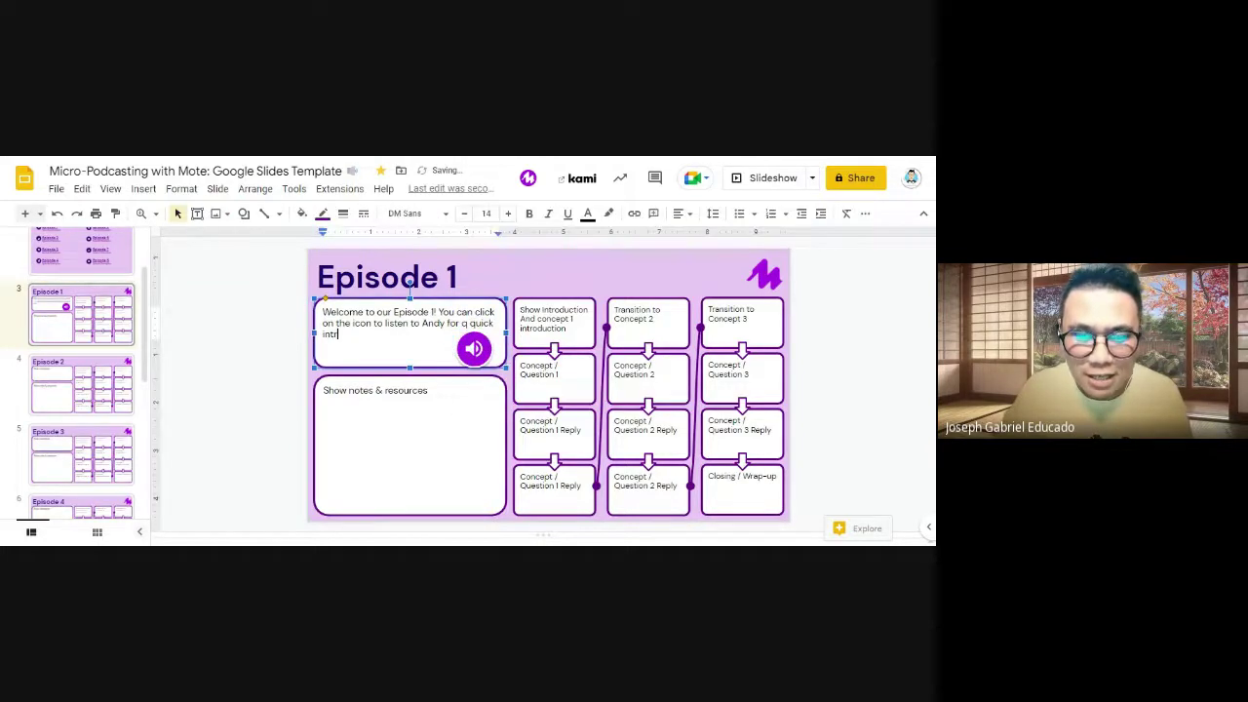
pyautogui.write('oduction for this episode on')
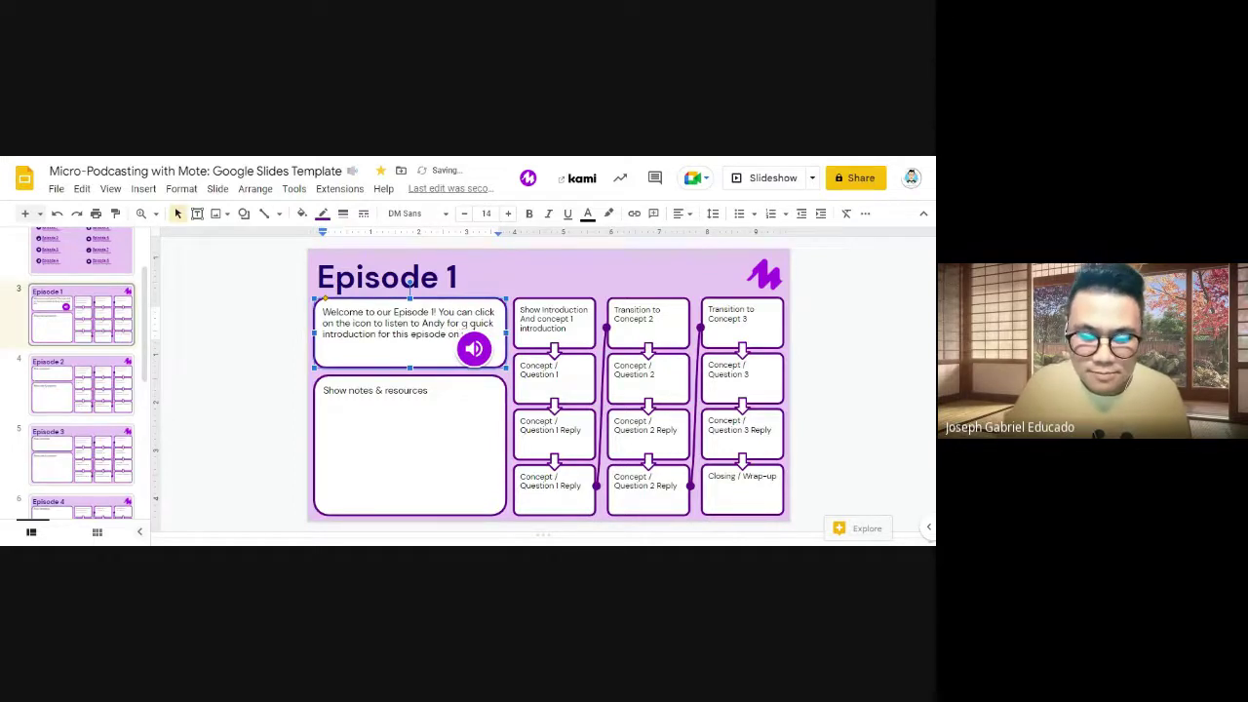
# Step: Finish the welcome text with 'canoes!' and settle the audio icon below it
pyautogui.click(473, 348)
pyautogui.moveTo(474, 348); pyautogui.dragTo(528, 342)
pyautogui.click(475, 333)
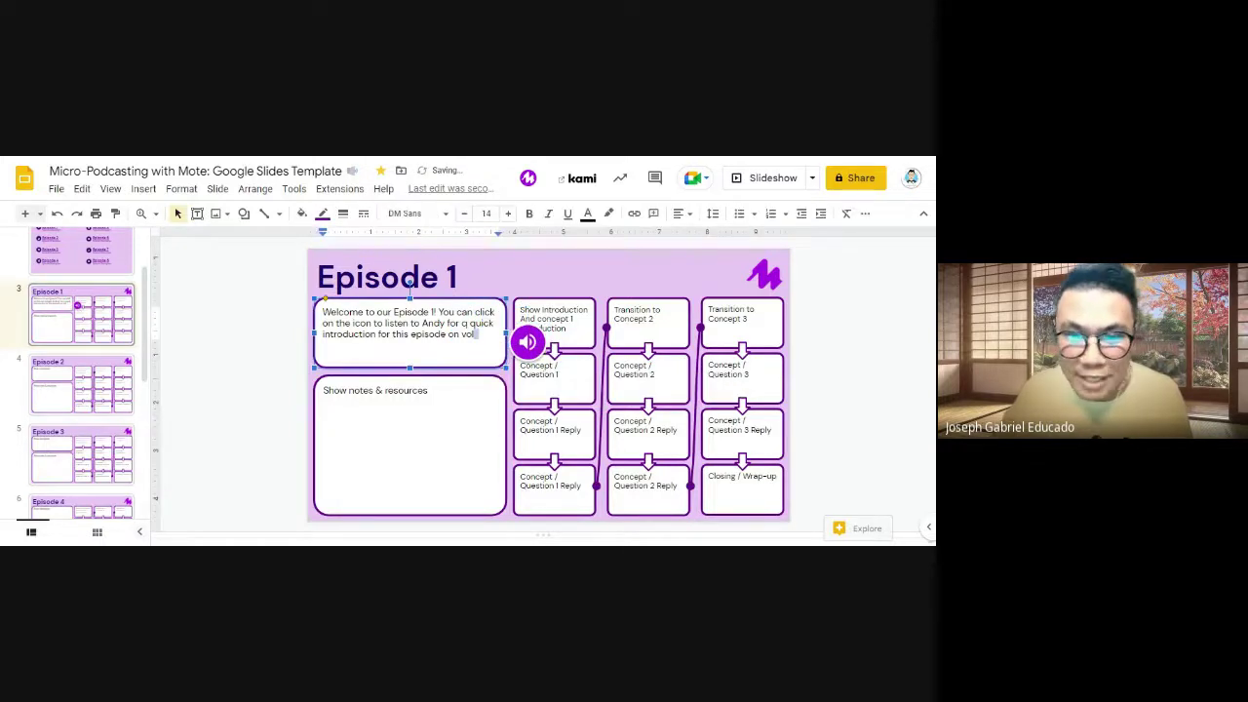
pyautogui.write('canoes!')
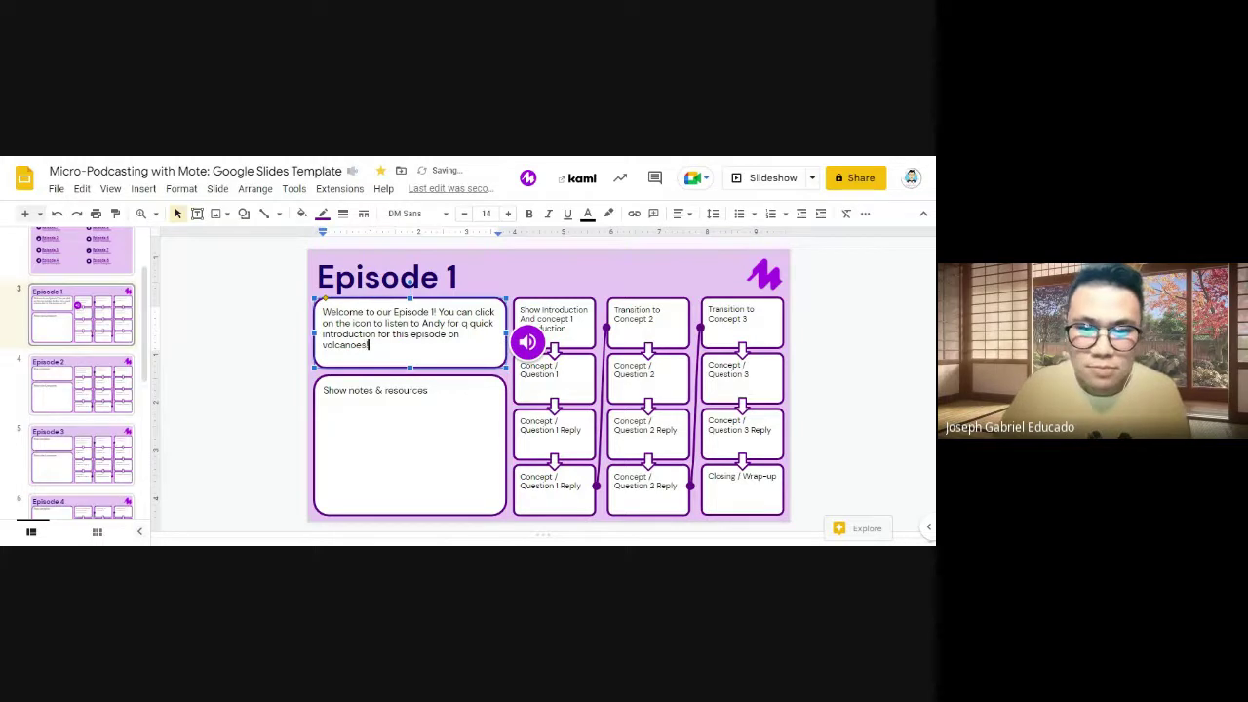
pyautogui.click(527, 341)
pyautogui.moveTo(527, 341); pyautogui.dragTo(485, 345)
pyautogui.click(484, 341)
pyautogui.click(858, 367)
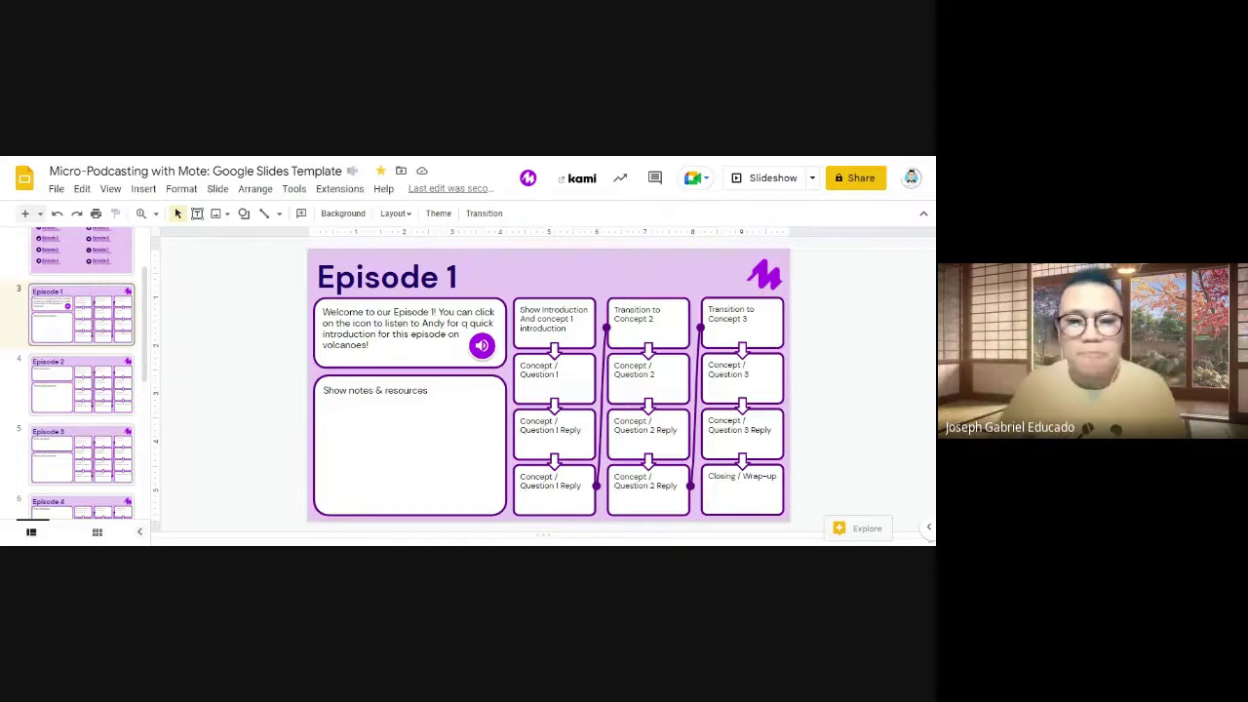
# Step: Copy the audio icon into the Show introduction box and delete its text
pyautogui.click(481, 345)
pyautogui.moveTo(482, 345); pyautogui.dragTo(553, 321)
pyautogui.click(553, 321)
pyautogui.hotkey('ctrl', 'a')
pyautogui.press('BackSpace')
# Step: Copy an audio icon into the Concept / Question 1 box, clear its text, and center it
pyautogui.click(482, 346)
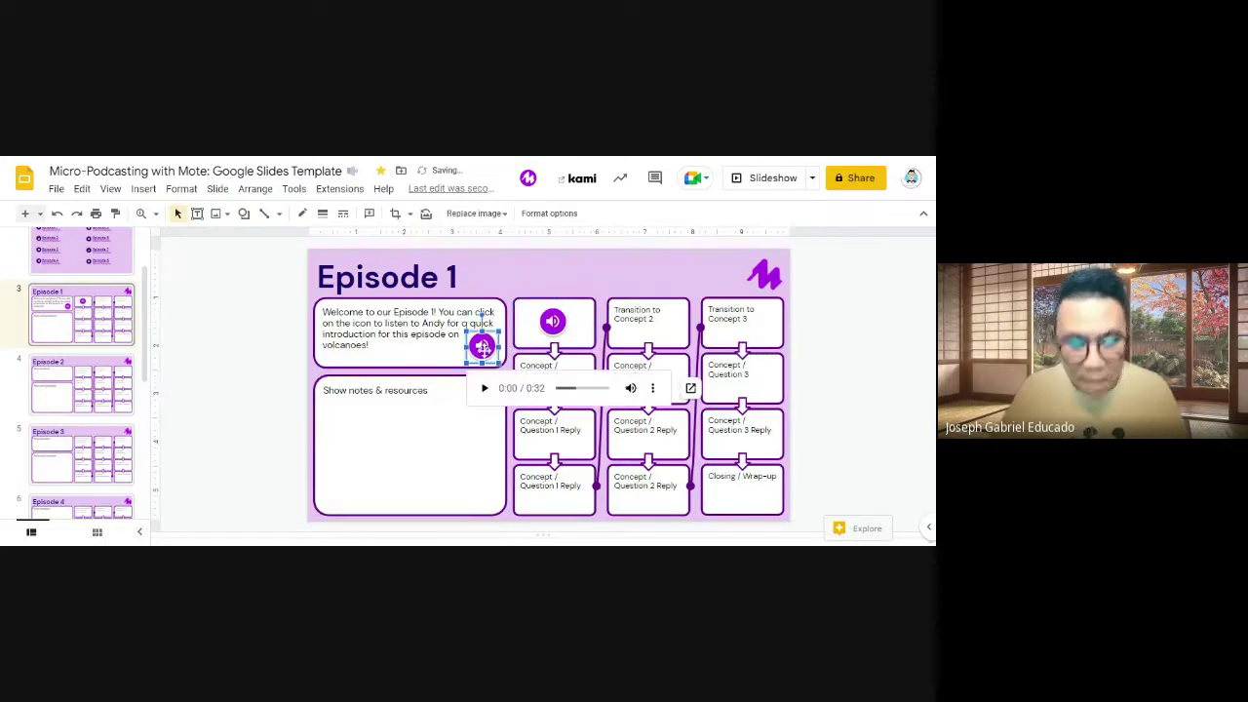
pyautogui.moveTo(482, 346); pyautogui.dragTo(556, 377)
pyautogui.click(525, 376)
pyautogui.hotkey('ctrl', 'a')
pyautogui.press('BackSpace')
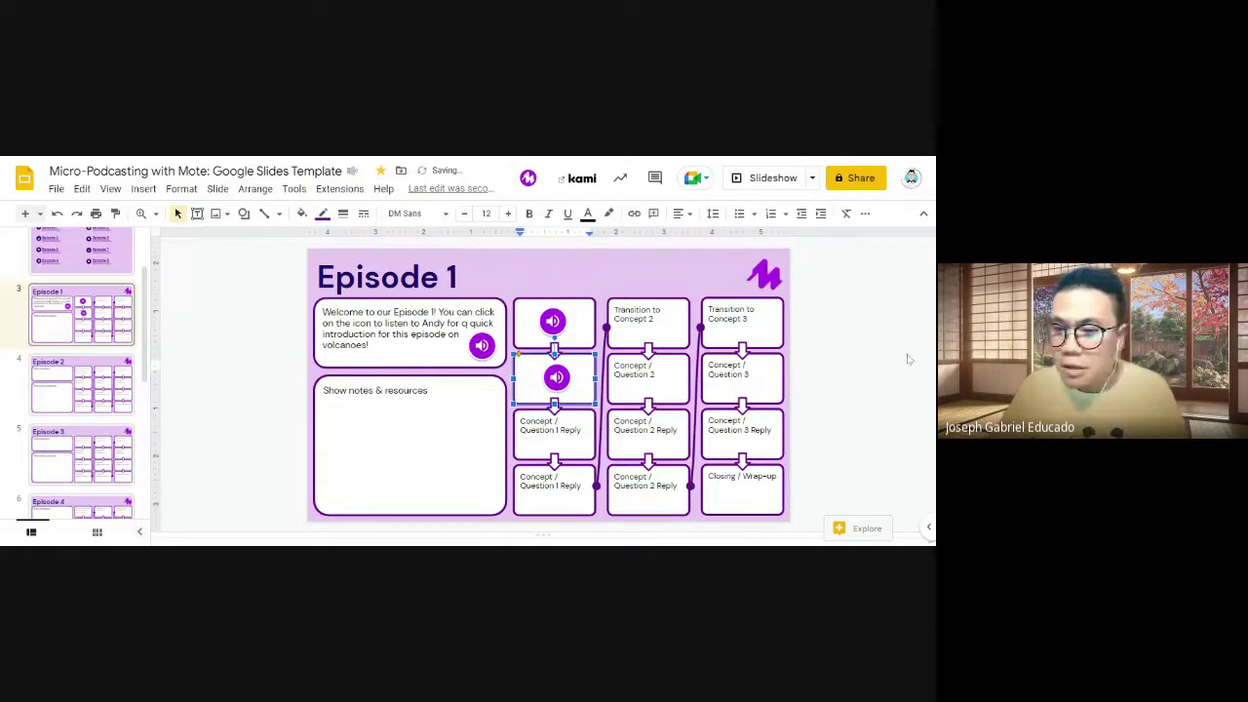
pyautogui.click(905, 360)
pyautogui.moveTo(556, 377); pyautogui.dragTo(557, 379)
pyautogui.click(896, 392)
# Step: Delete the text in the first Concept / Question 1 Reply box
pyautogui.moveTo(565, 324)
pyautogui.press('Down')
pyautogui.press('Up')
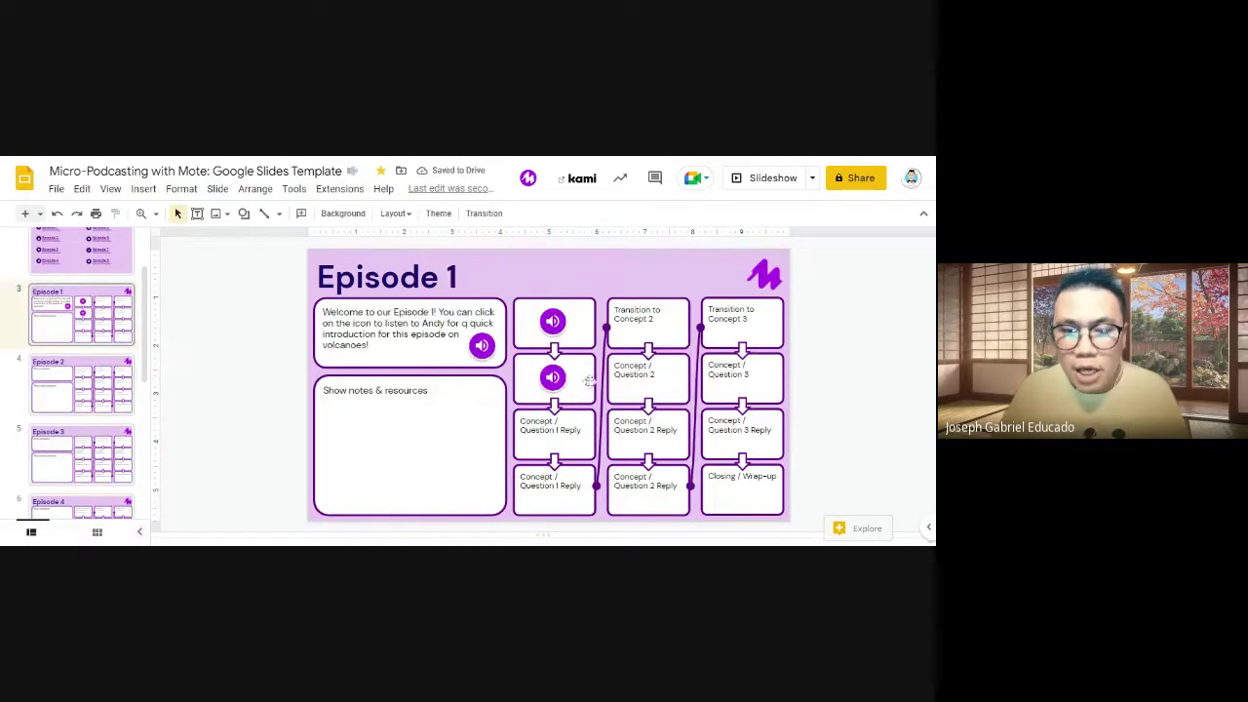
pyautogui.click(587, 425)
pyautogui.hotkey('ctrl', 'a')
pyautogui.press('BackSpace')
# Step: Put audio icon copies in the reply boxes and clear the second reply box's text
pyautogui.click(482, 345)
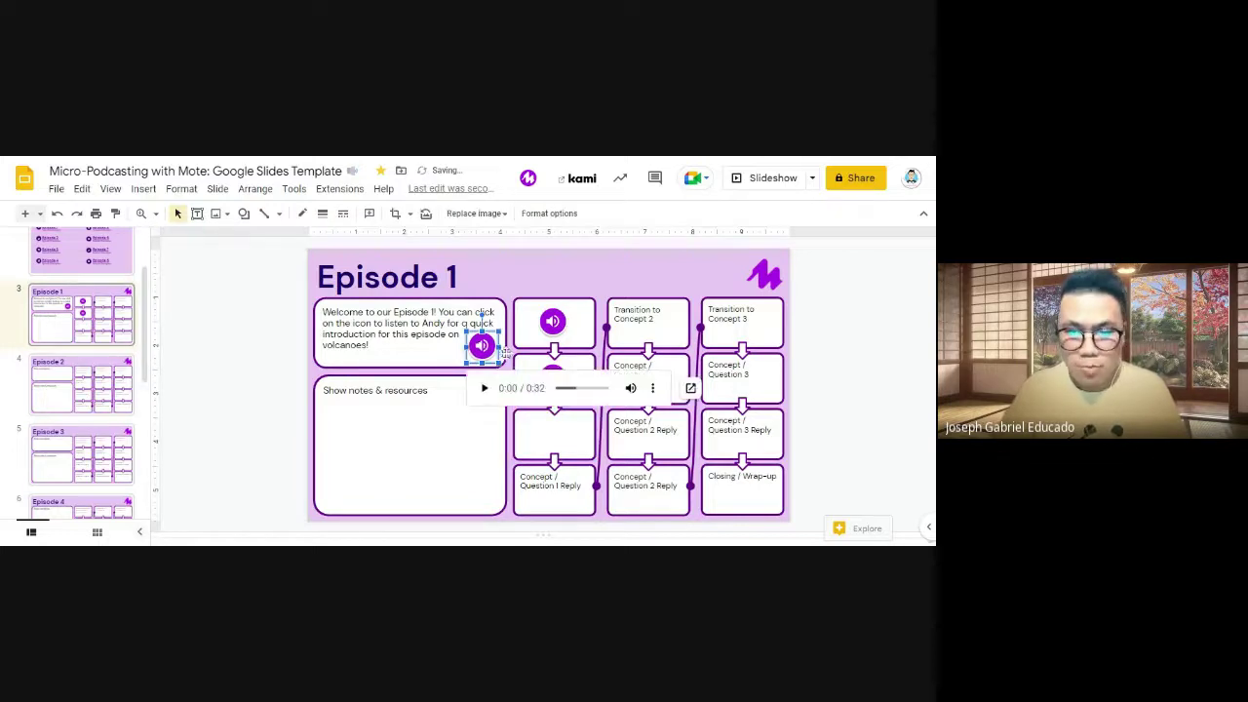
pyautogui.moveTo(482, 345); pyautogui.dragTo(565, 441)
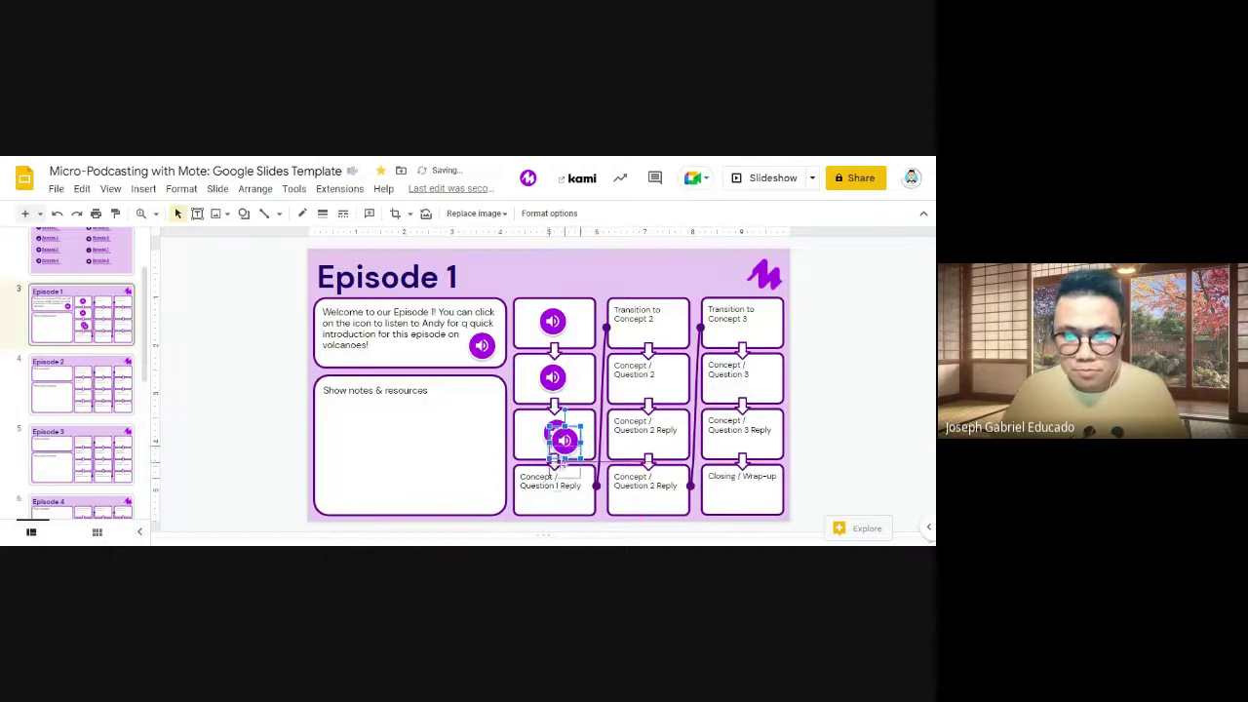
pyautogui.moveTo(695, 445); pyautogui.dragTo(554, 493)
pyautogui.doubleClick(546, 488)
pyautogui.hotkey('ctrl', 'a')
pyautogui.press('Delete')
pyautogui.click(704, 446)
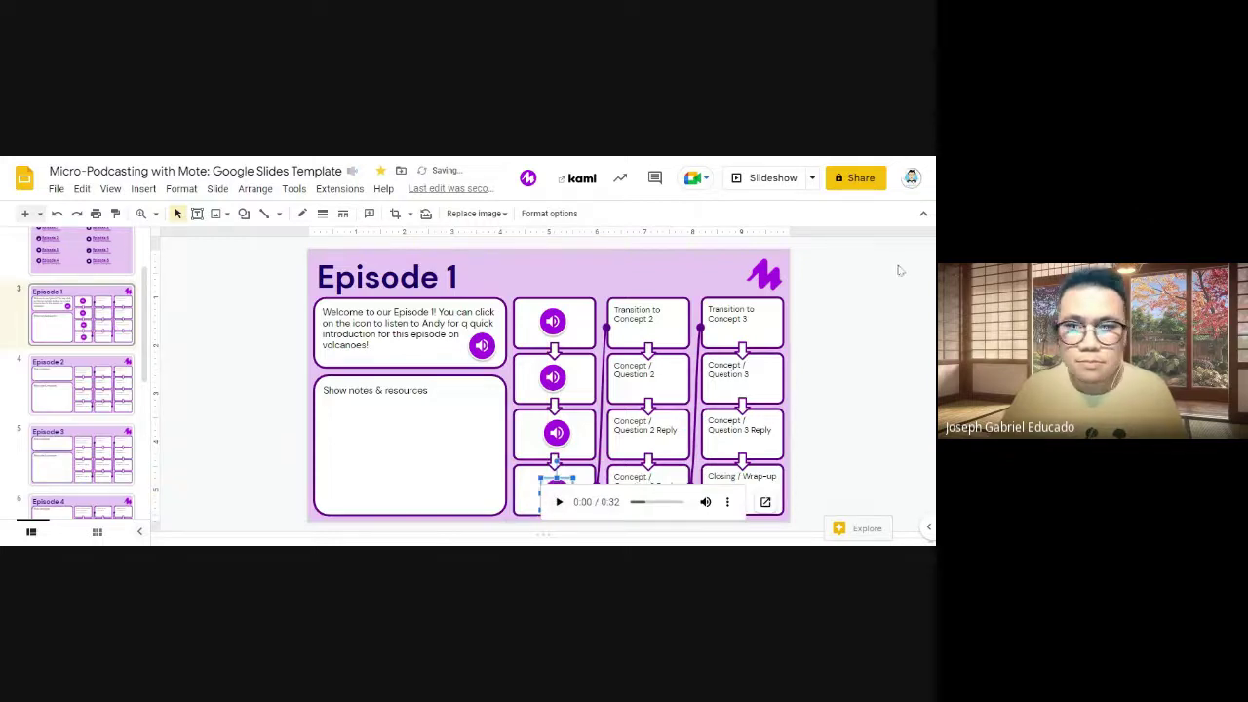
pyautogui.click(856, 327)
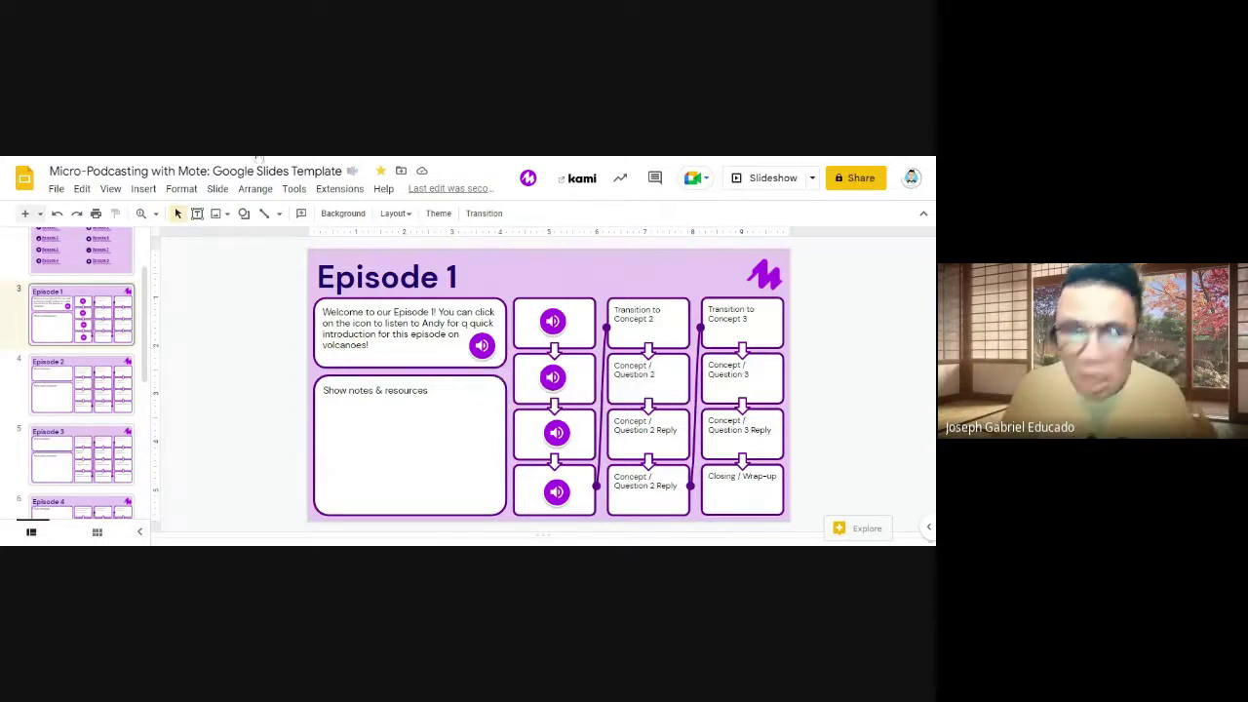
# Step: Select the 'Show notes & resources' placeholder text in the notes box
pyautogui.click(444, 393)
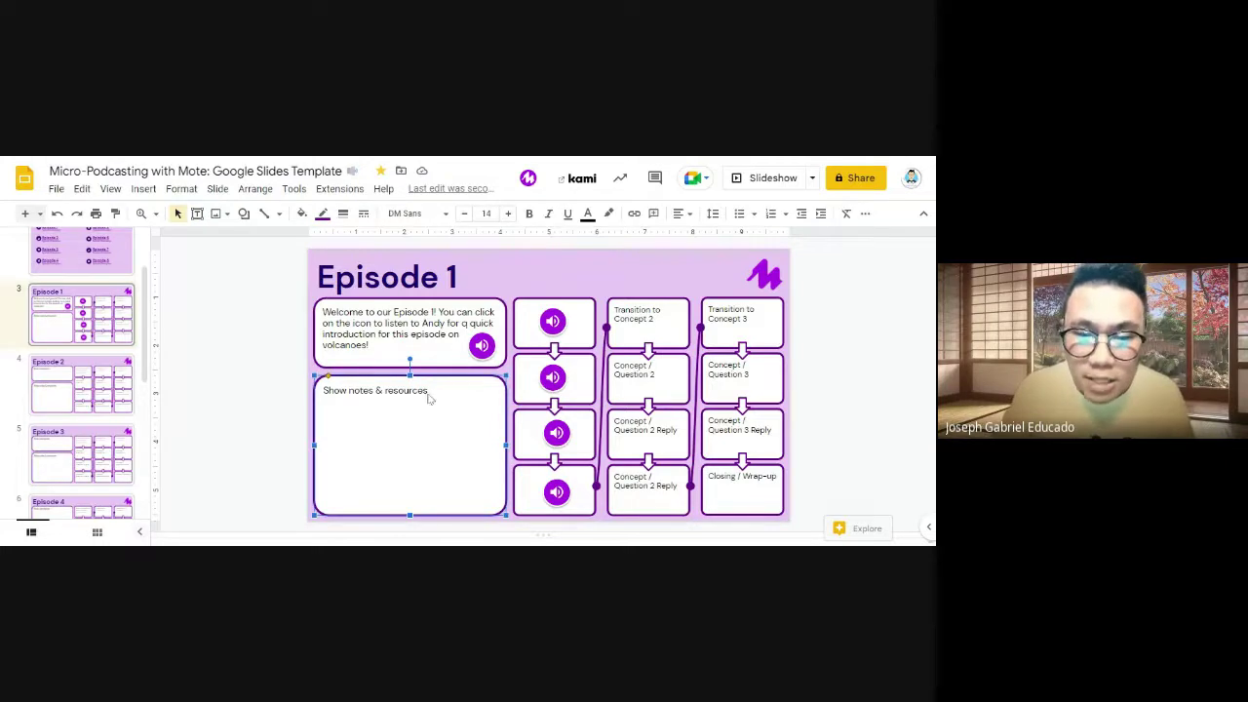
pyautogui.click(386, 390)
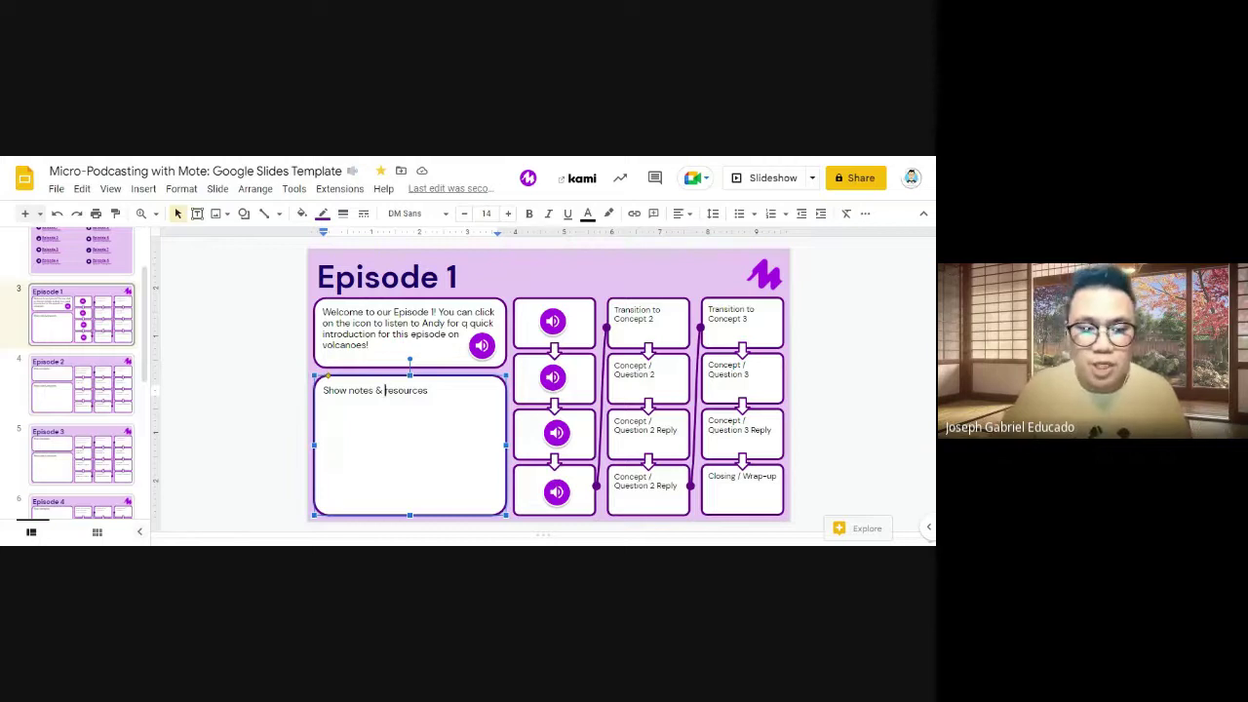
pyautogui.hotkey('ctrl', 'shift', 'Left')
pyautogui.hotkey('ctrl', 'shift', 'Left')
pyautogui.hotkey('ctrl', 'shift', 'Left')
pyautogui.hotkey('ctrl', 'shift', 'Left')
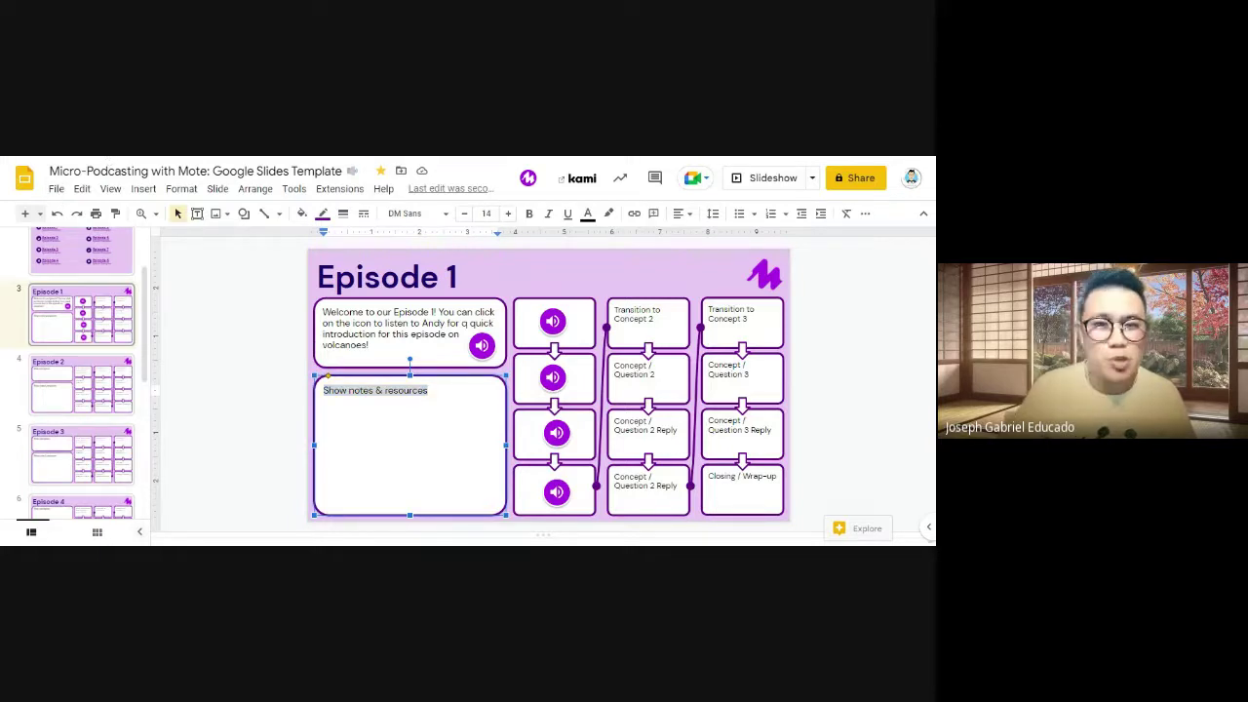
# Step: Browse the File menu's sharing and download entries, reopening it scrolled back to the top
pyautogui.click(61, 191)
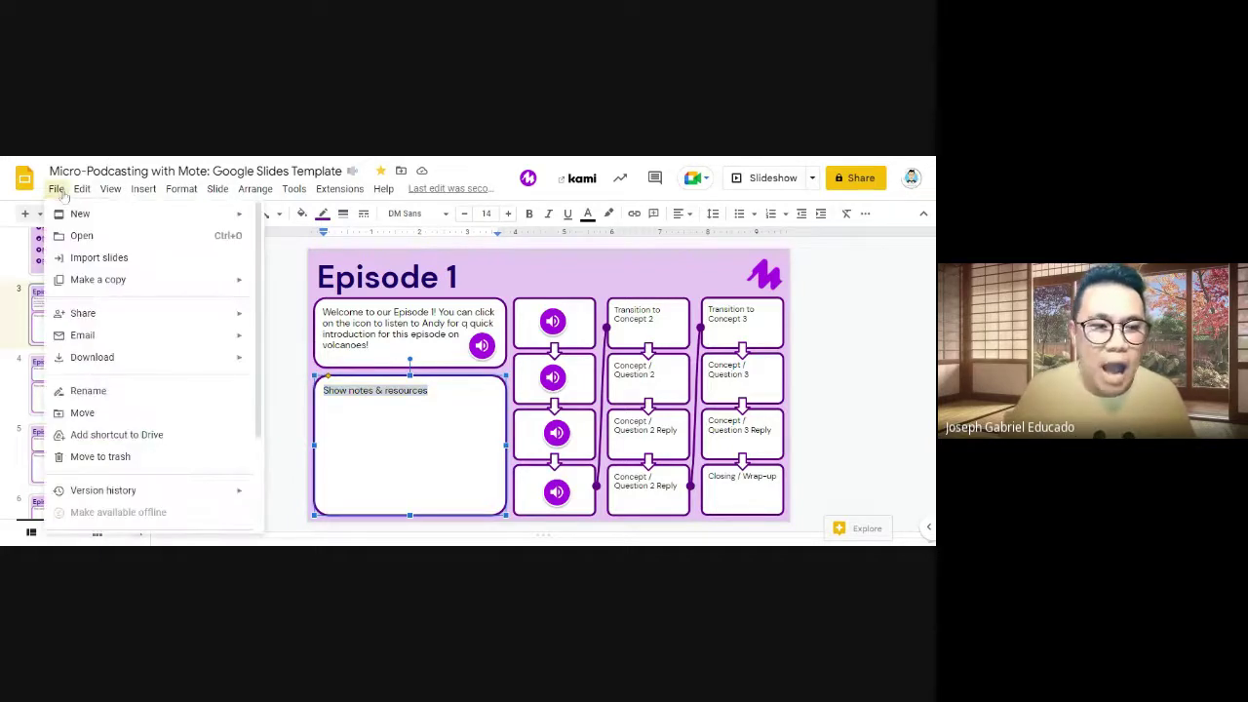
pyautogui.scroll(-2, 260, 356)
pyautogui.scroll(-1, 260, 356)
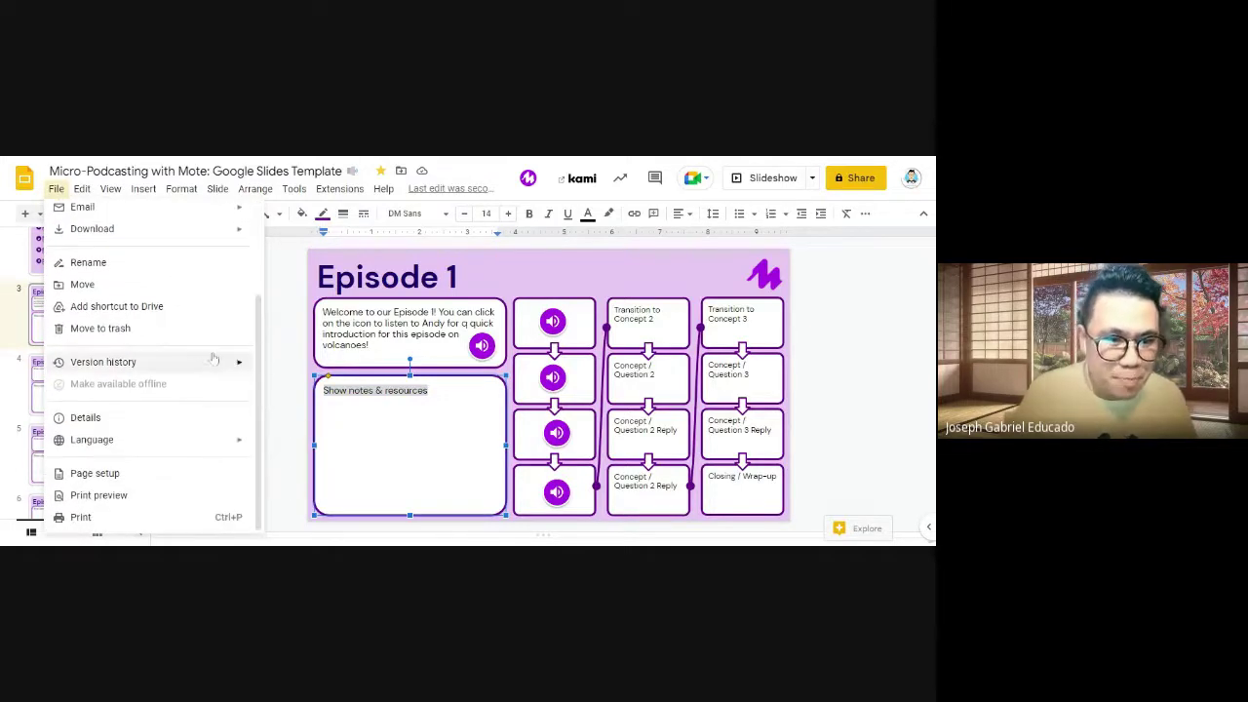
pyautogui.click(284, 290)
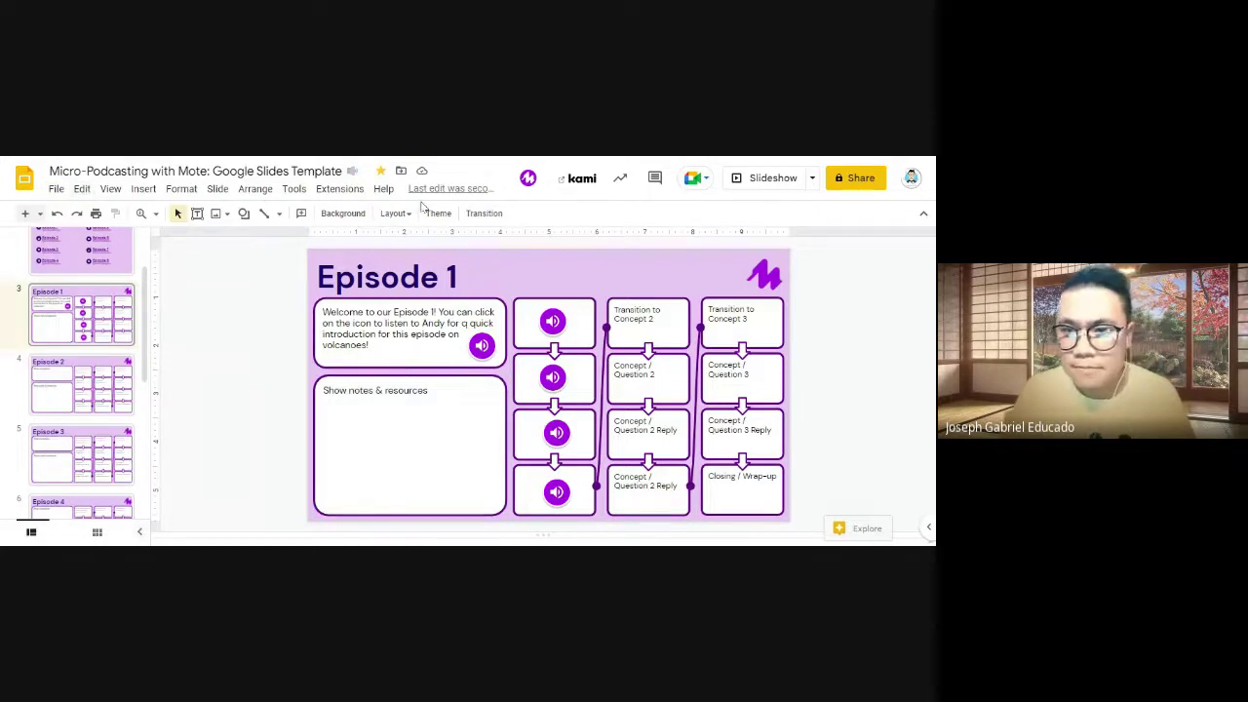
pyautogui.click(57, 189)
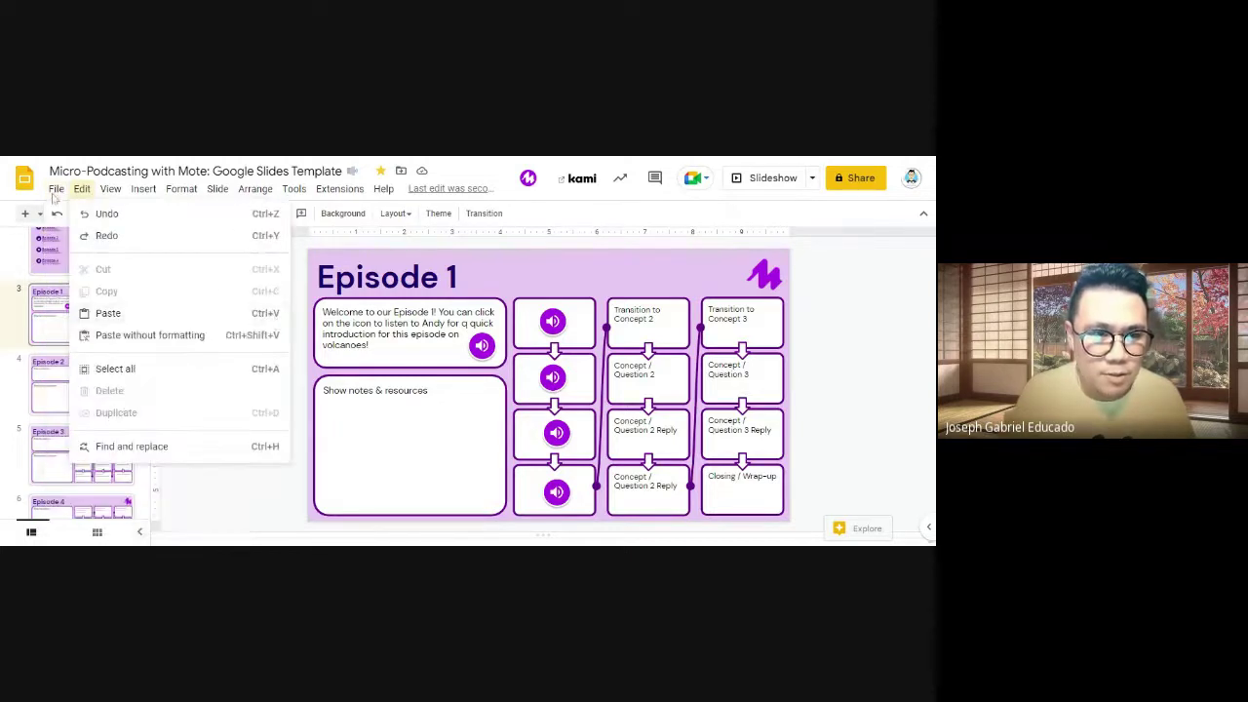
pyautogui.click(298, 322)
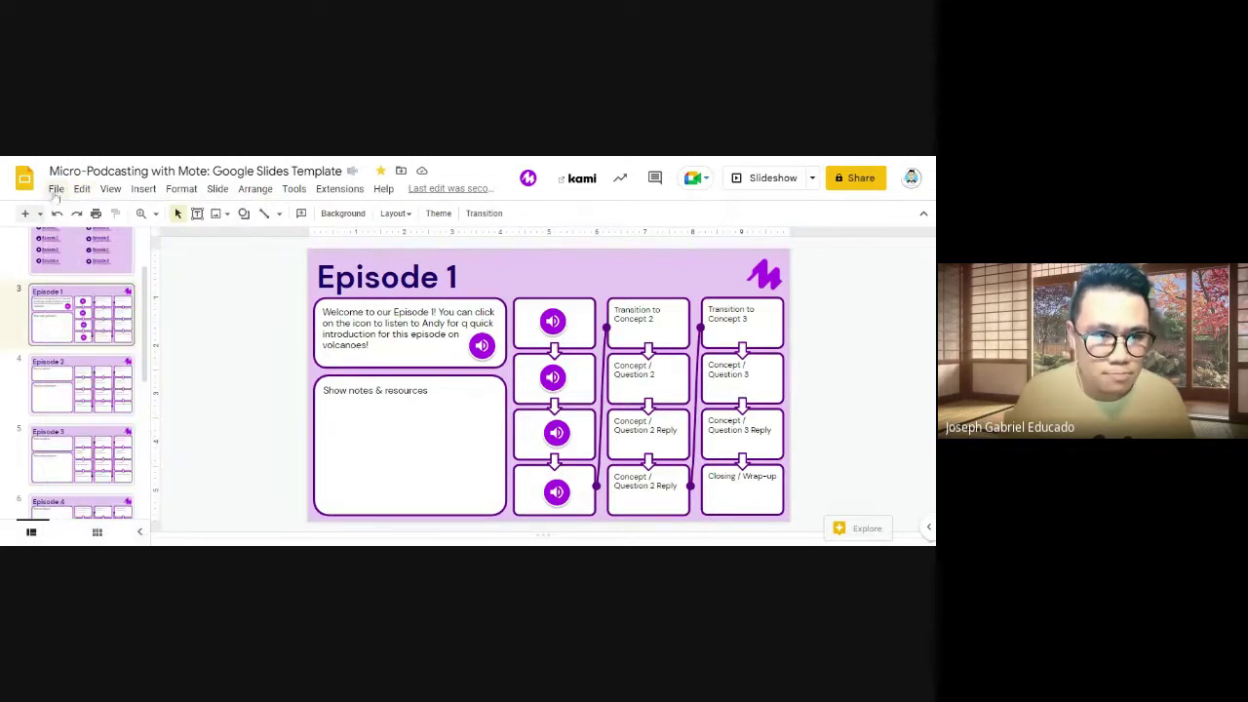
pyautogui.click(57, 191)
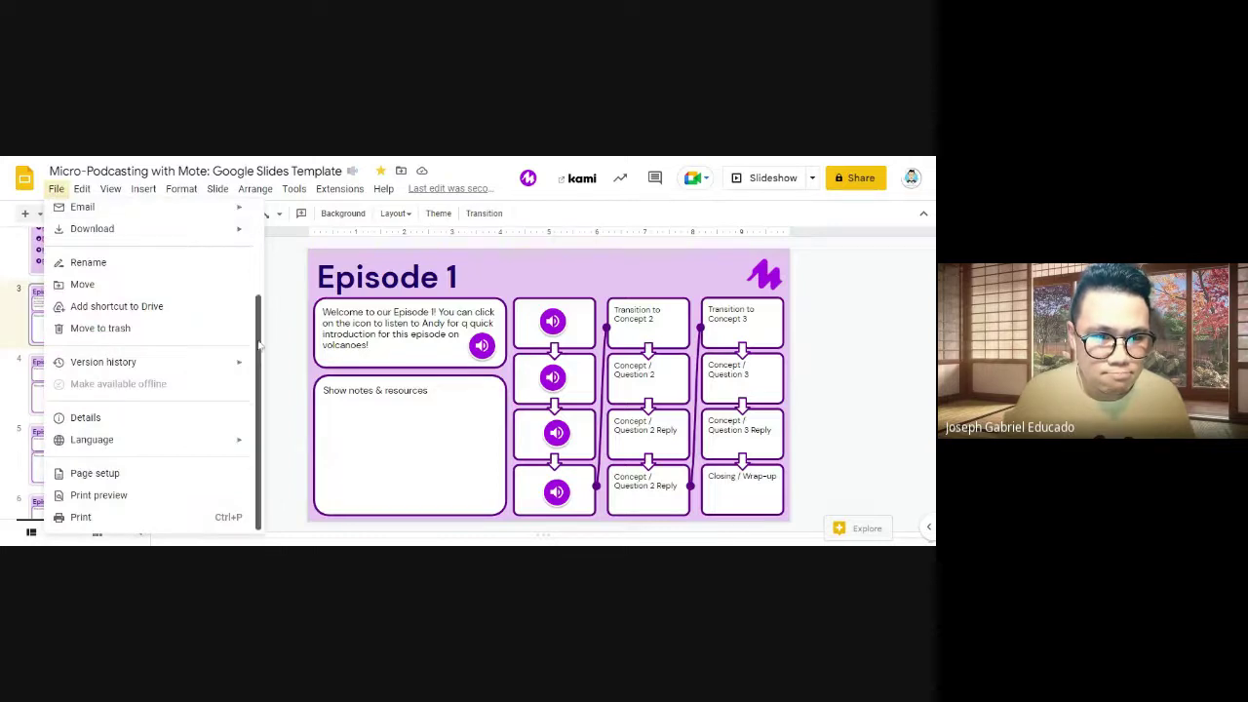
pyautogui.moveTo(260, 344); pyautogui.dragTo(259, 280)
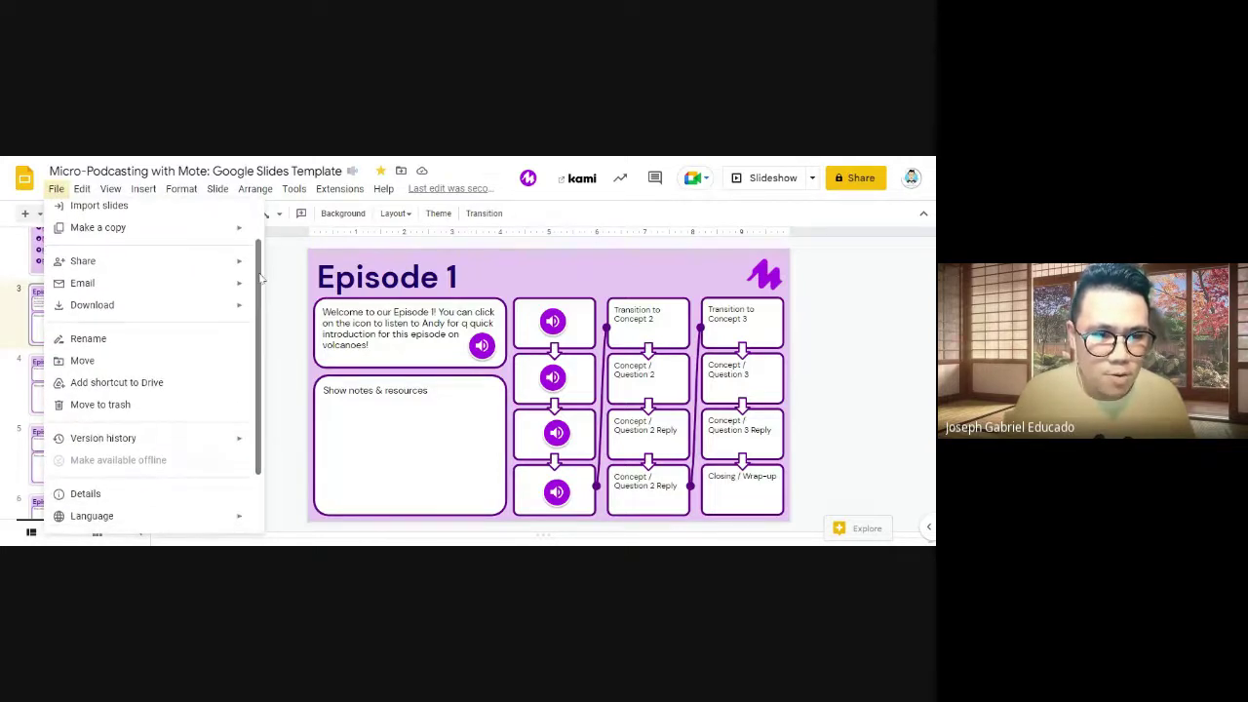
# Step: Choose File > Share > Share with others to open the sharing dialog
pyautogui.moveTo(241, 309)
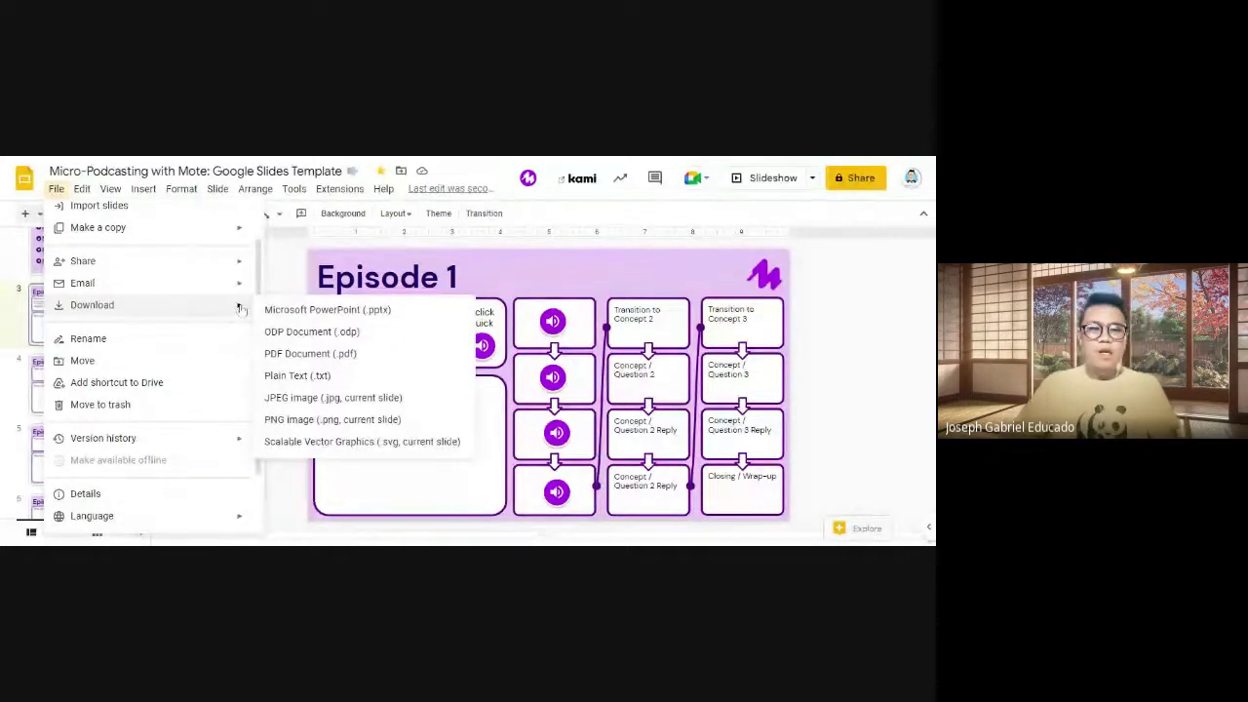
pyautogui.moveTo(236, 263)
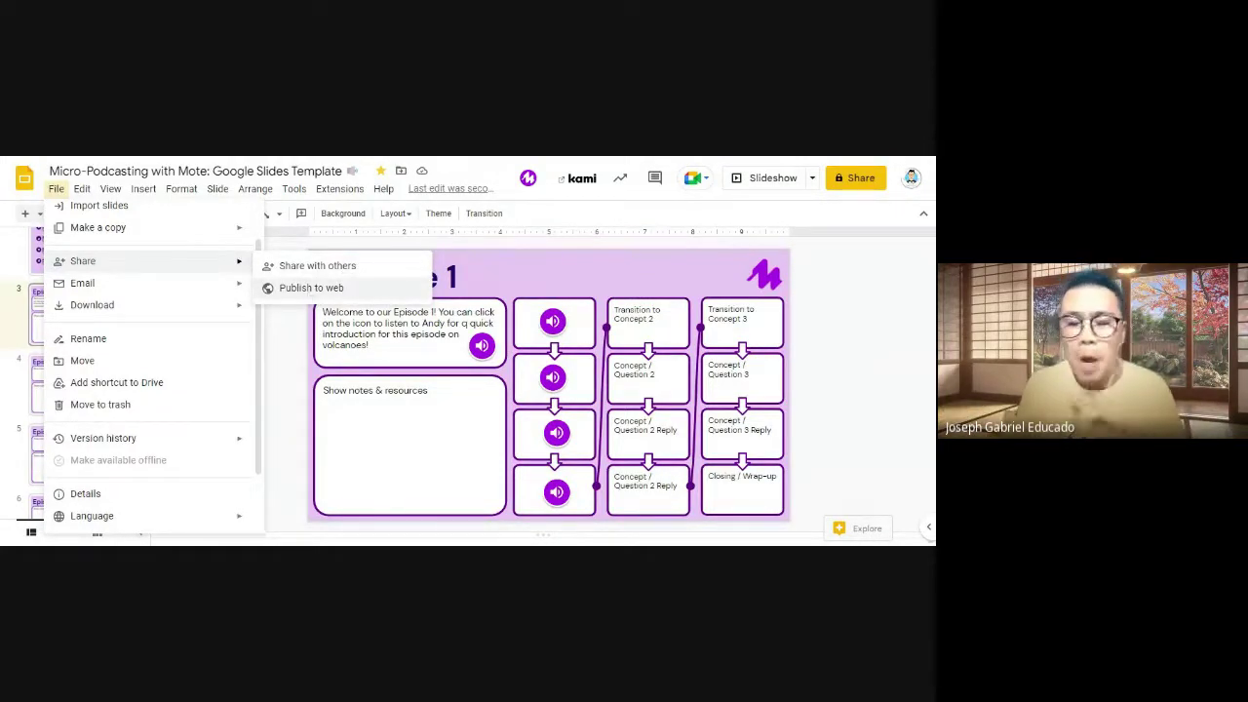
pyautogui.click(305, 267)
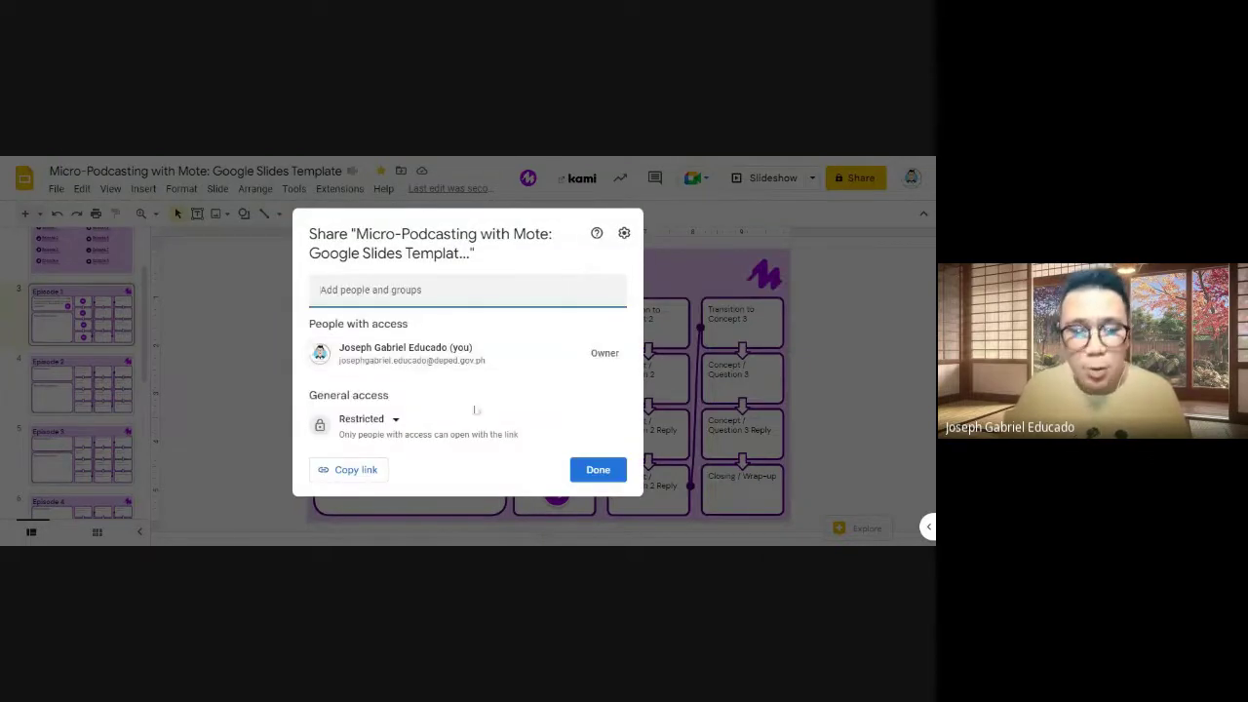
# Step: Keep general access set to Restricted, then close the Share dialog without adding anyone
pyautogui.click(383, 421)
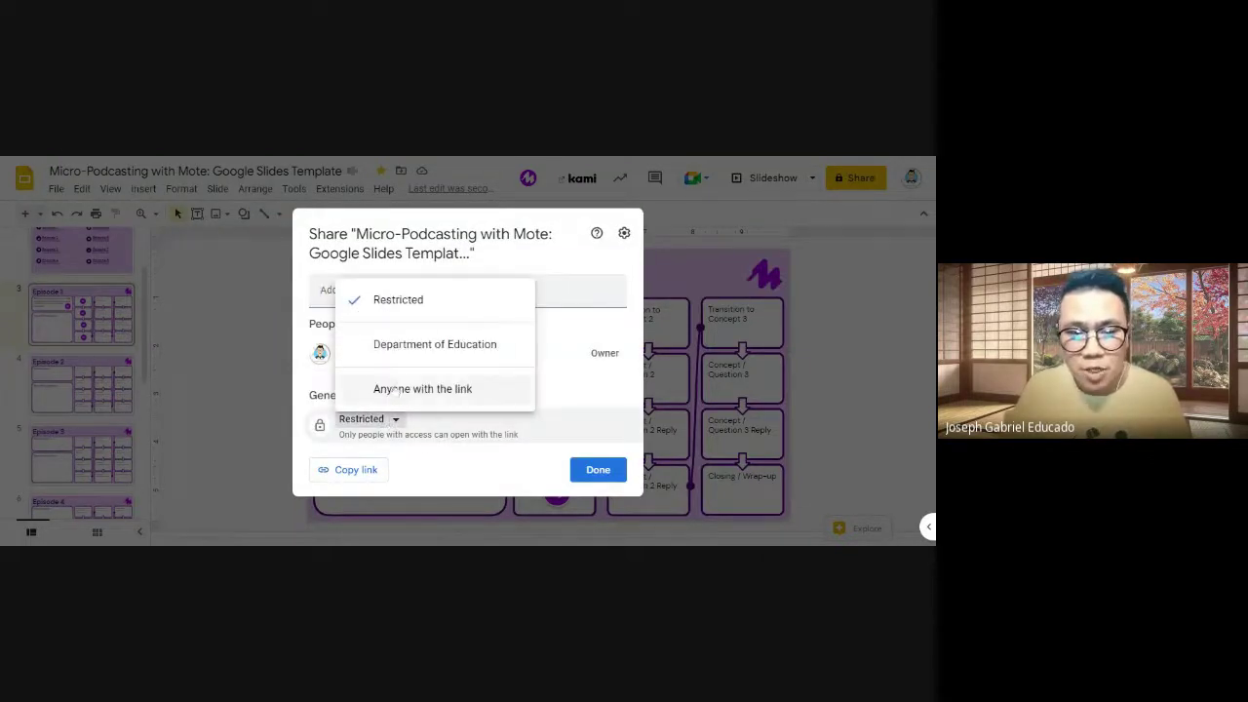
pyautogui.click(598, 411)
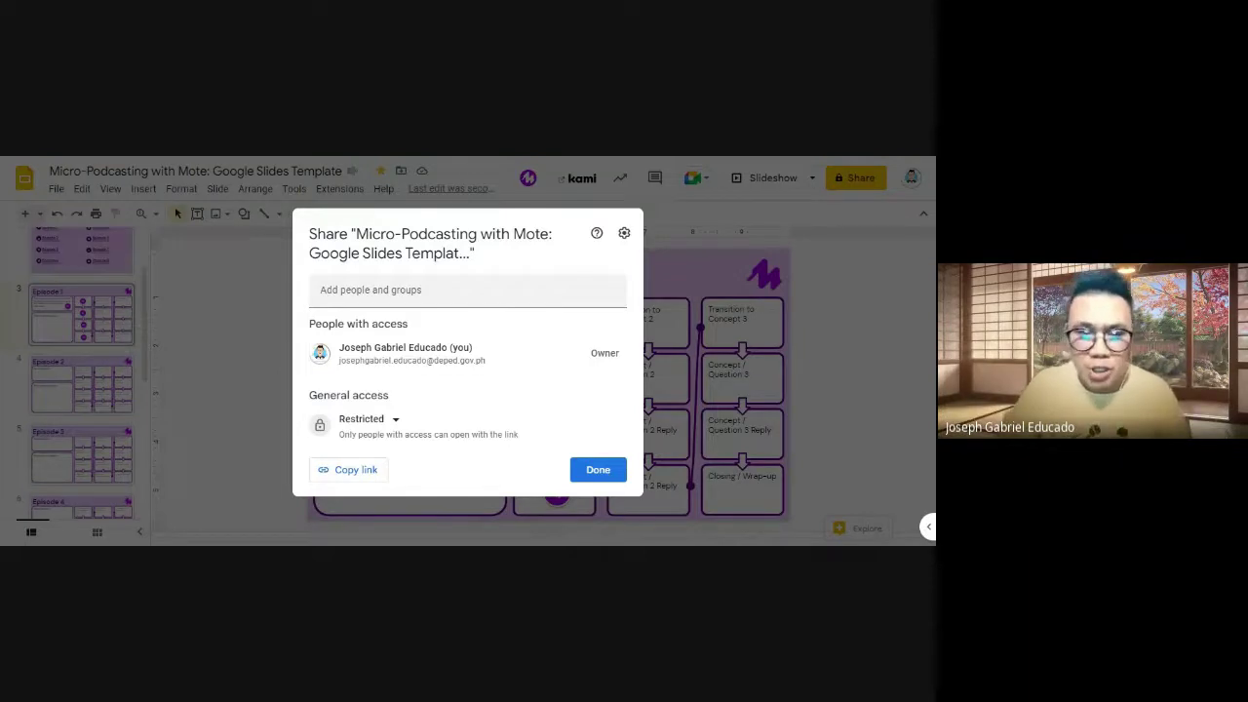
pyautogui.click(468, 290)
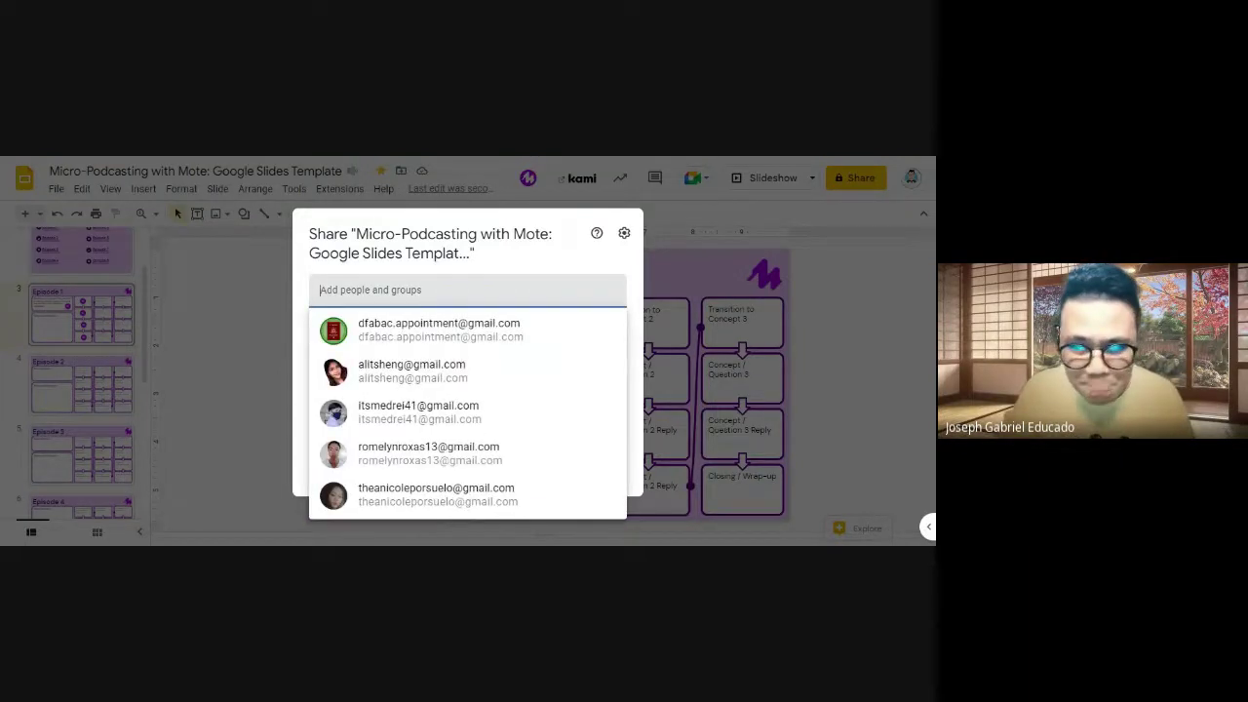
pyautogui.click(880, 287)
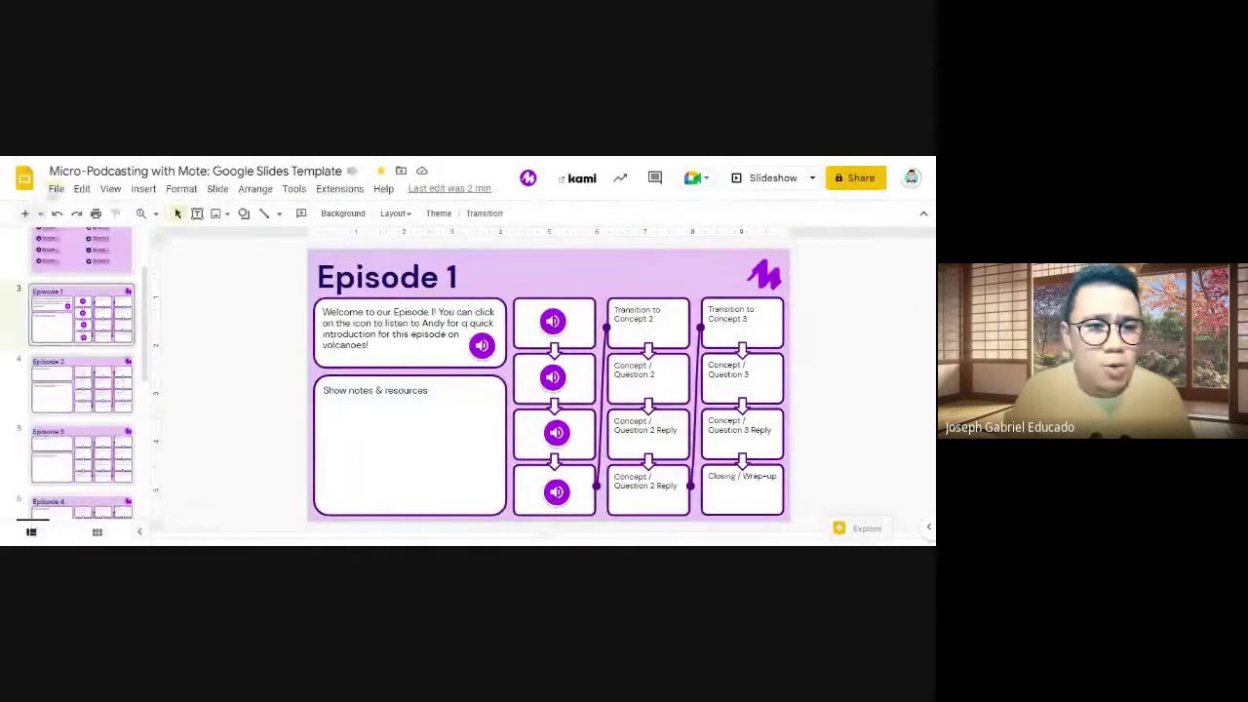
# Step: Choose File > Share > Publish to web
pyautogui.click(56, 189)
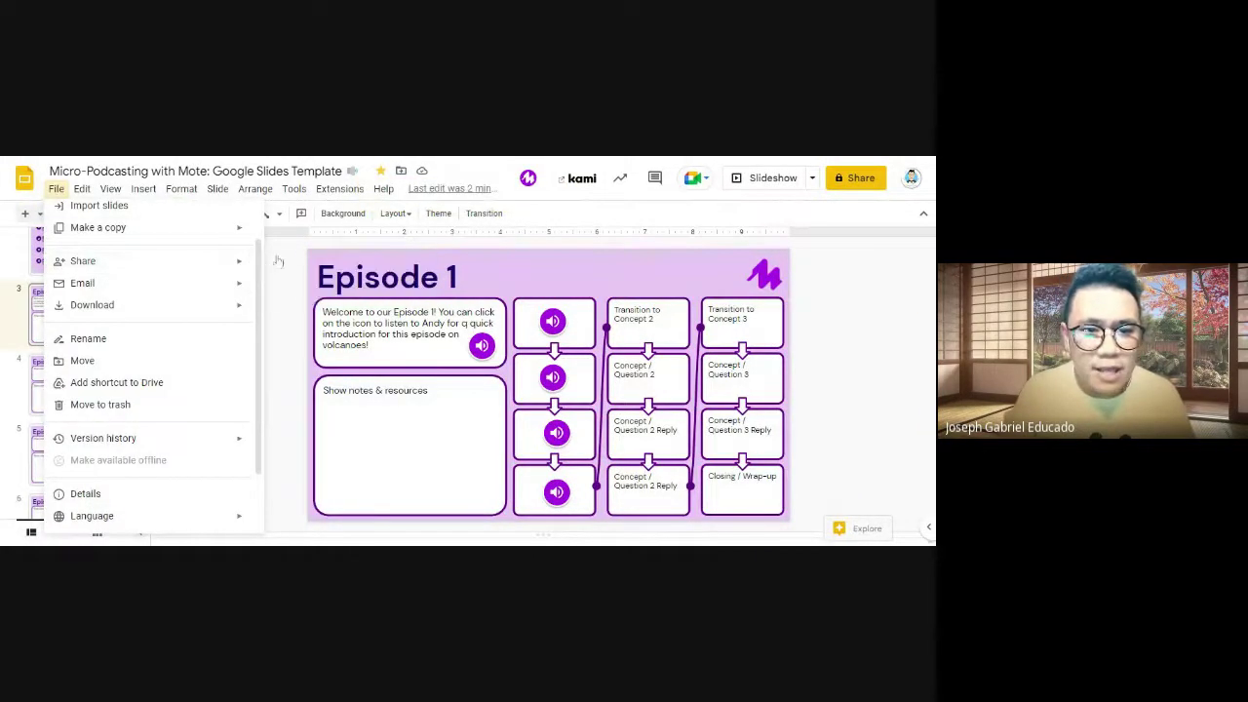
pyautogui.click(302, 293)
pyautogui.click(55, 190)
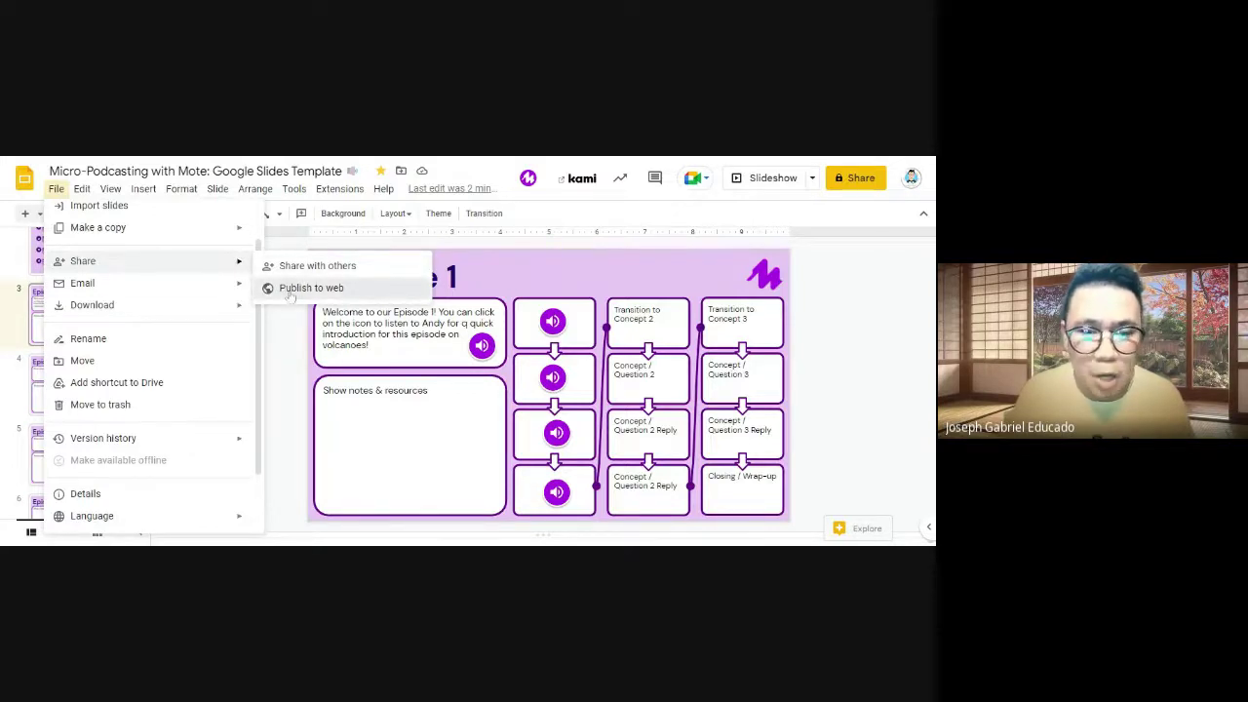
pyautogui.click(290, 292)
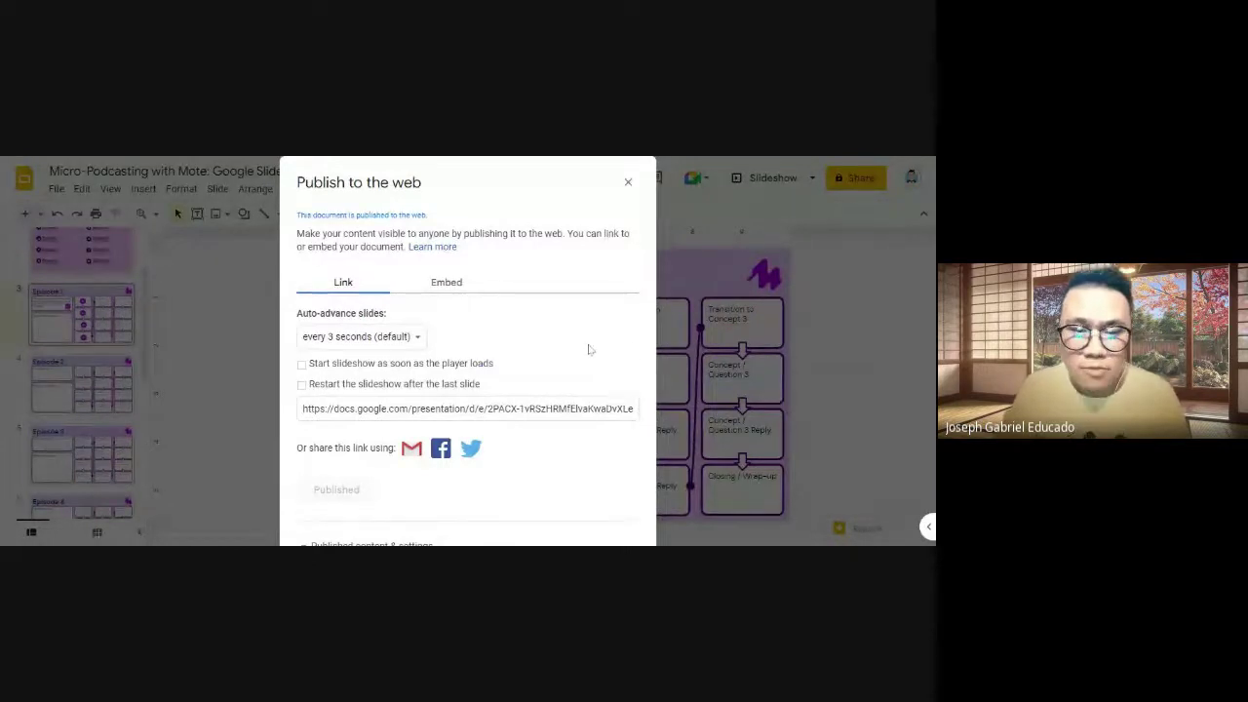
# Step: Keep auto-advance at every 3 seconds and copy the published presentation link
pyautogui.click(413, 338)
pyautogui.click(549, 323)
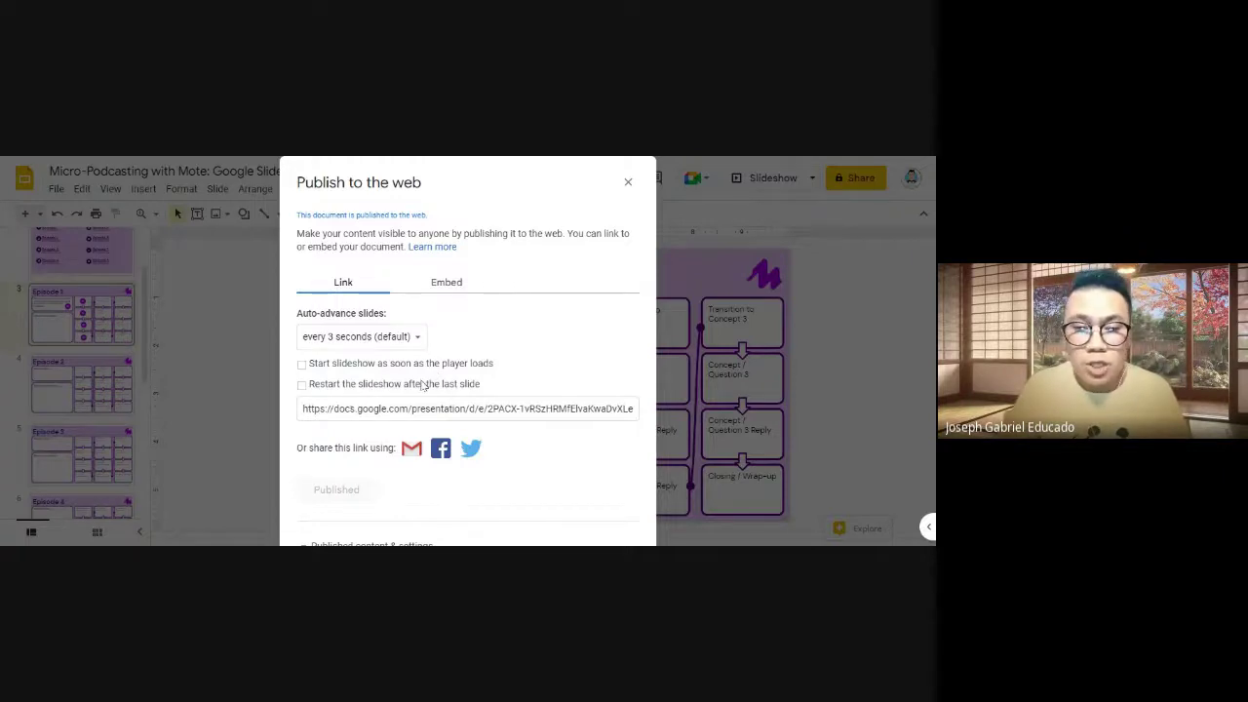
pyautogui.click(467, 409)
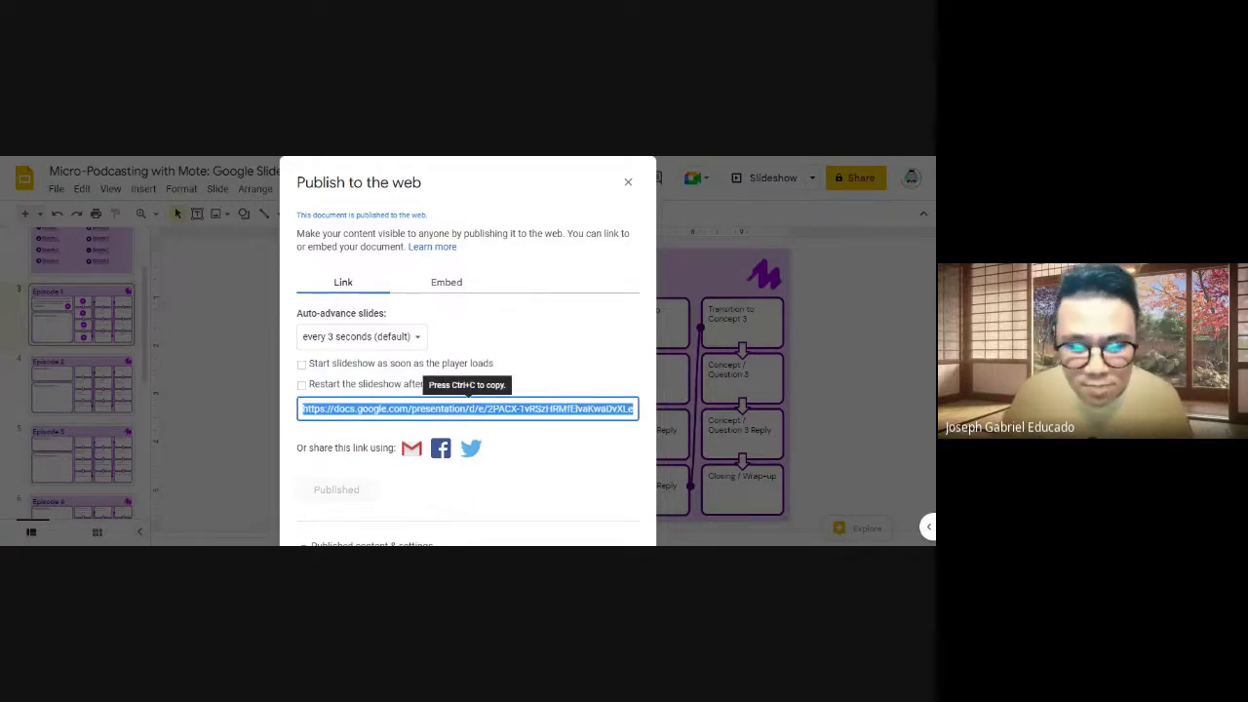
pyautogui.hotkey('ctrl', 'c')
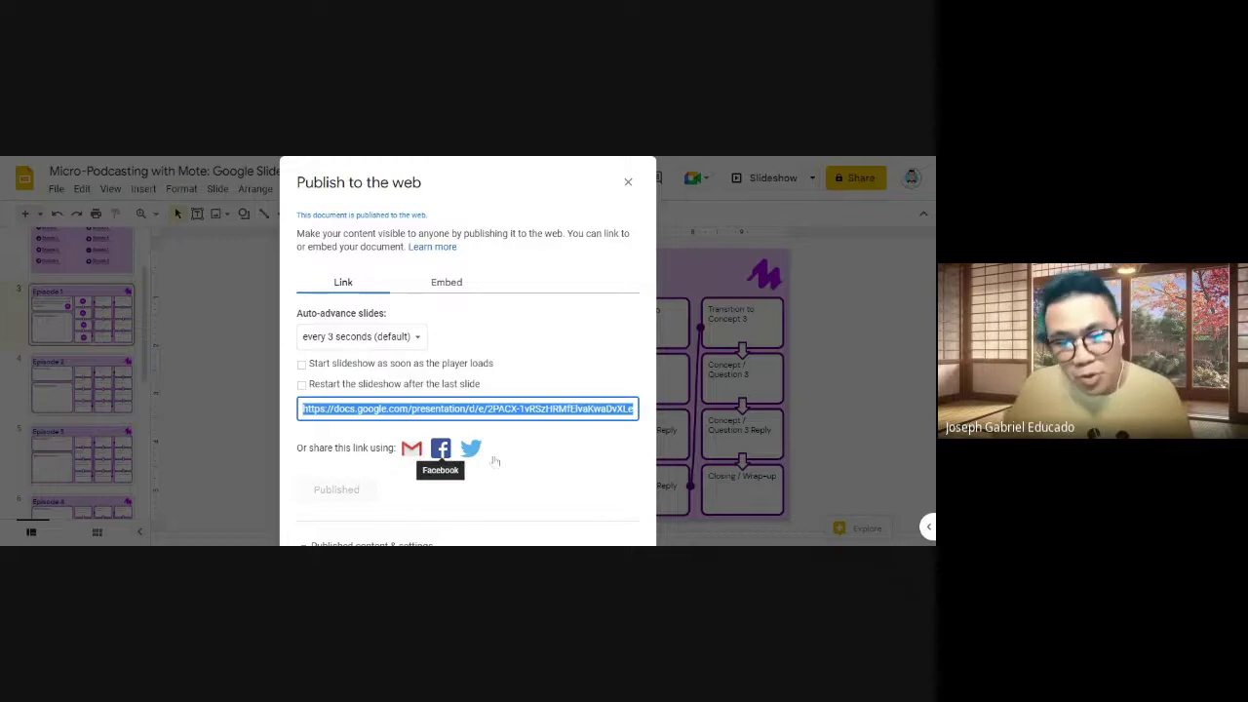
# Step: Select the presentation's embed code, then switch back to the Link view
pyautogui.click(447, 283)
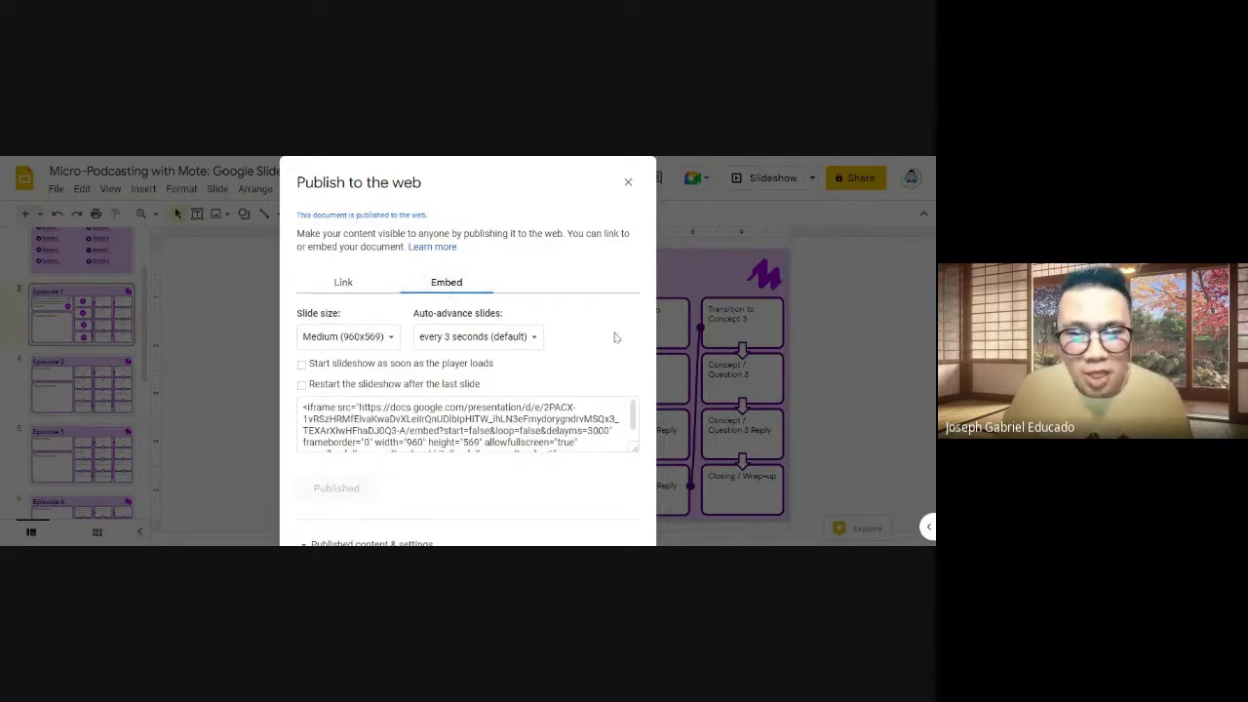
pyautogui.click(633, 415)
pyautogui.click(346, 282)
pyautogui.click(628, 182)
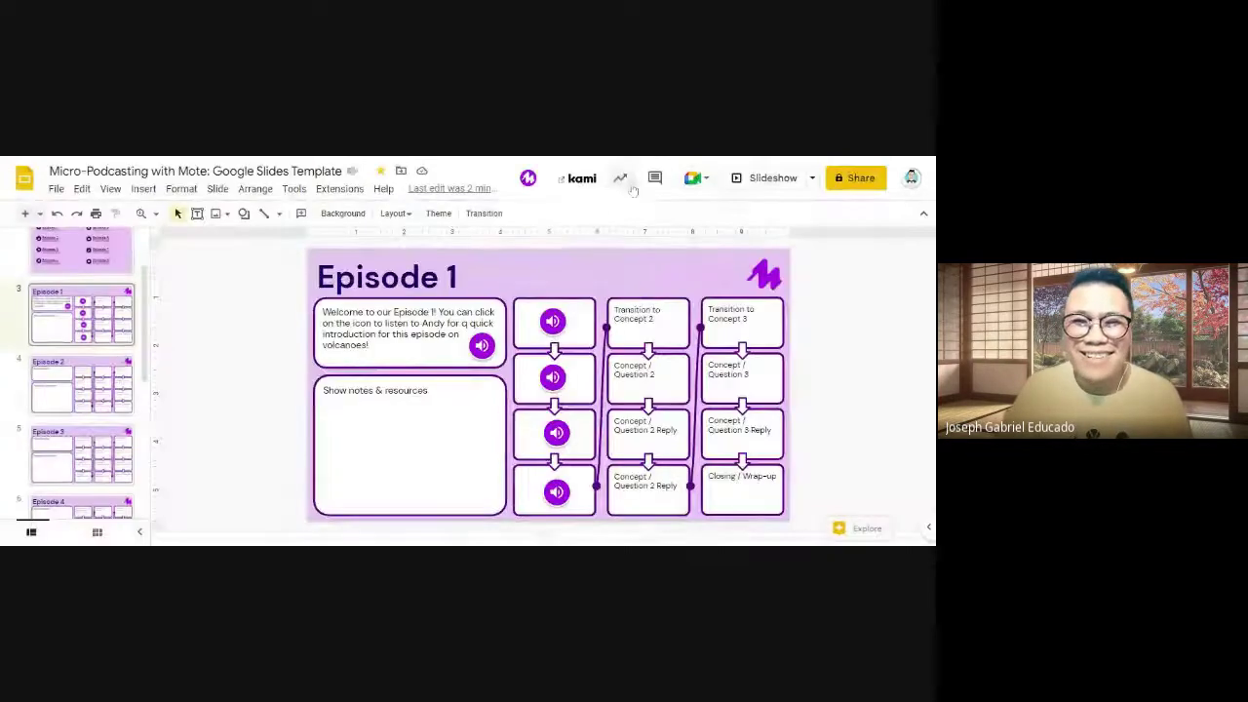